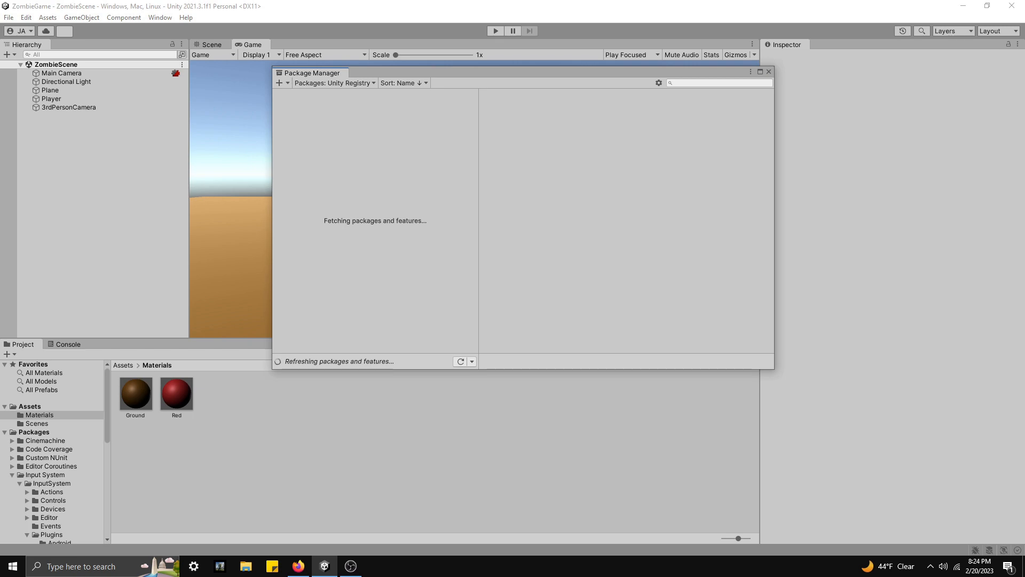
Step: Install the ProBuilder 5.0.6 package from the Unity Registry
scroll(372, 218, down, 10)
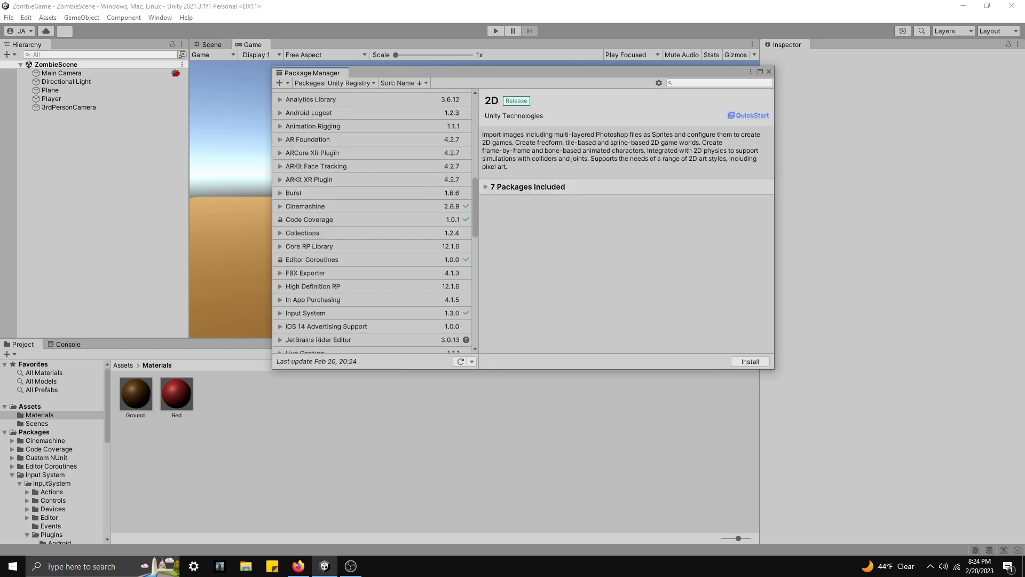
click(301, 256)
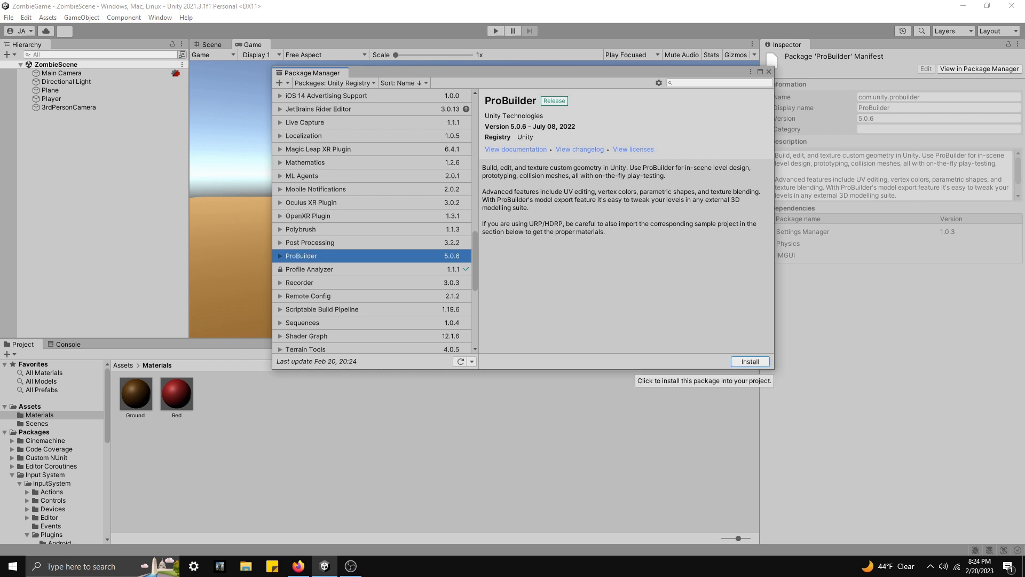
click(750, 362)
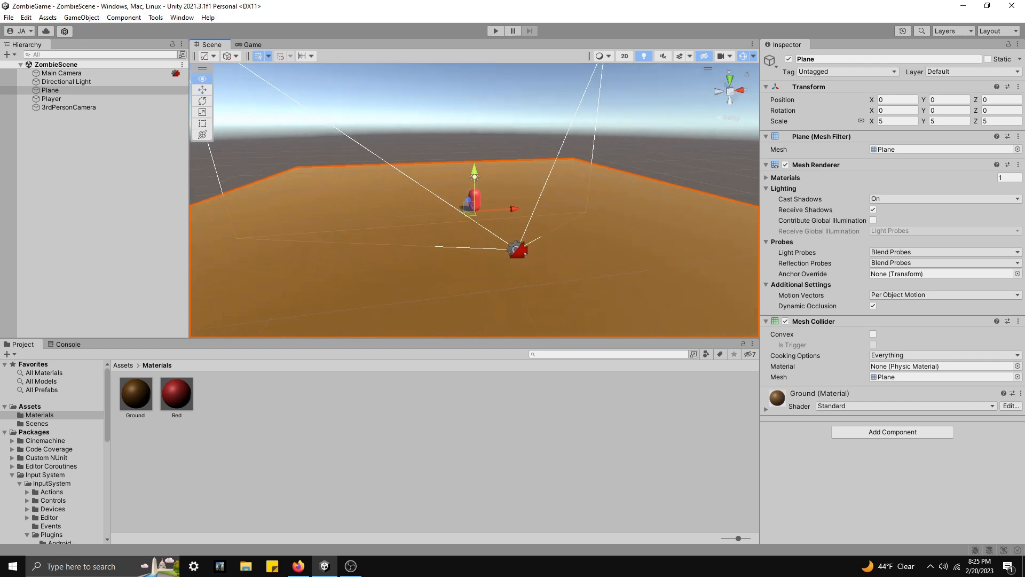
Step: Deactivate the existing Plane object and add a ProBuilder plane to the scene
click(788, 58)
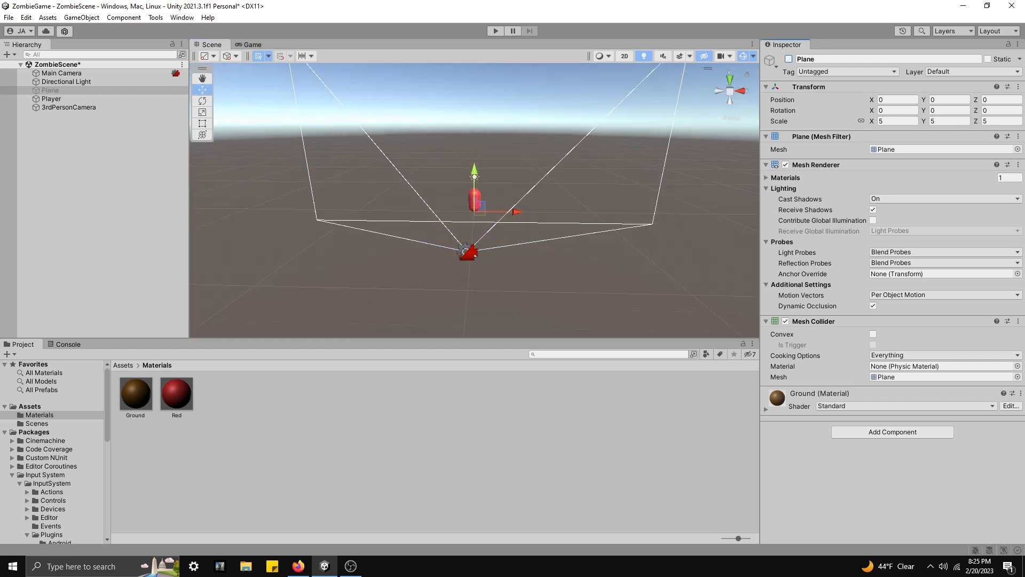
click(8, 54)
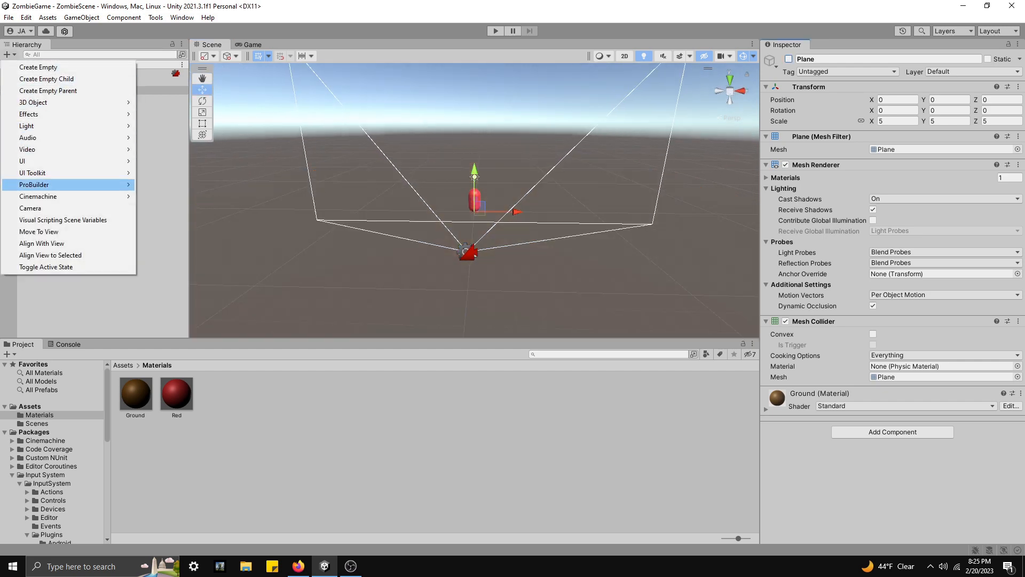
mouse_move(69, 185)
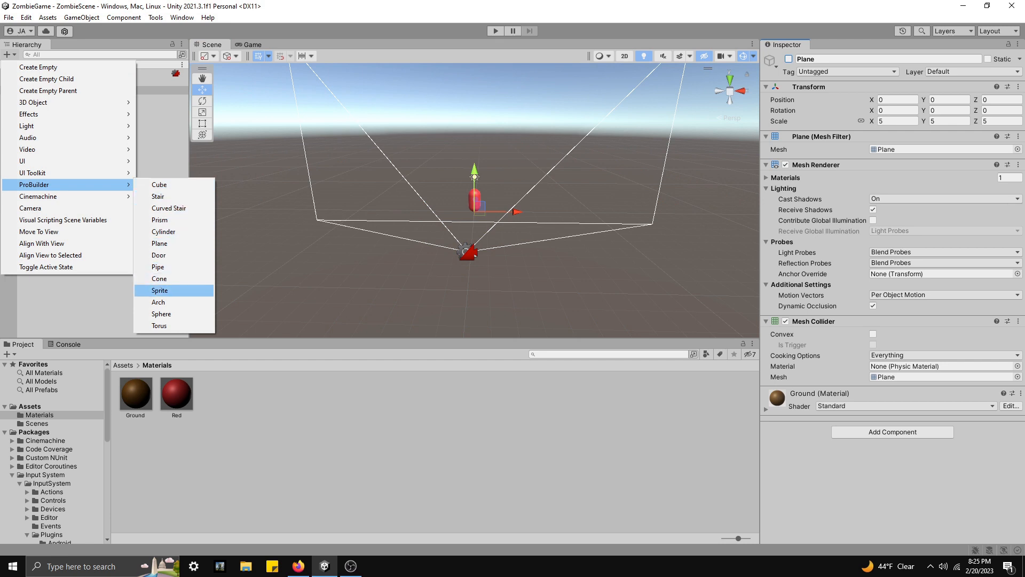
click(160, 242)
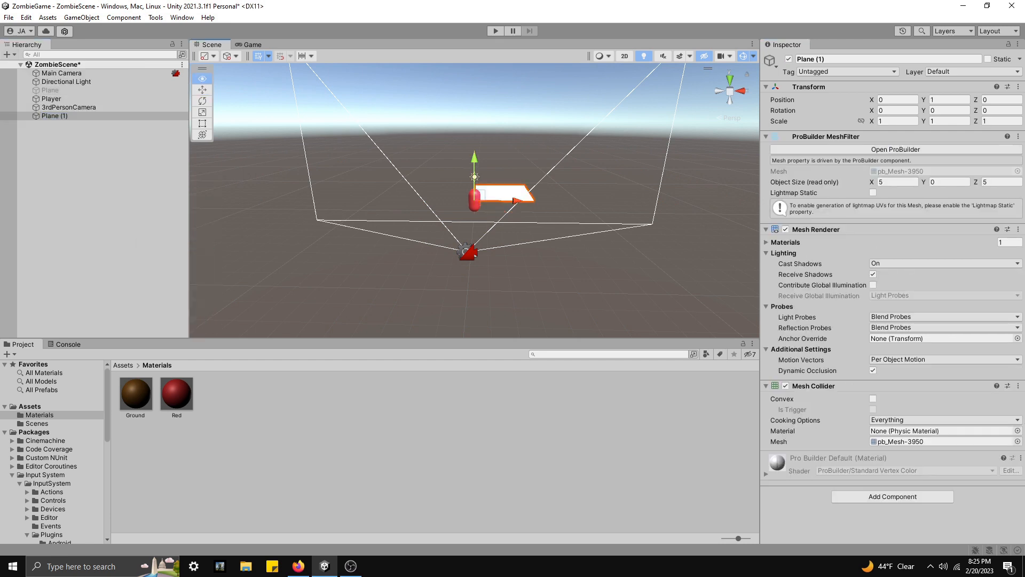
Step: Open the ProBuilder tools for the new plane and switch to face selection mode
scroll(474, 200, up, 2)
click(895, 149)
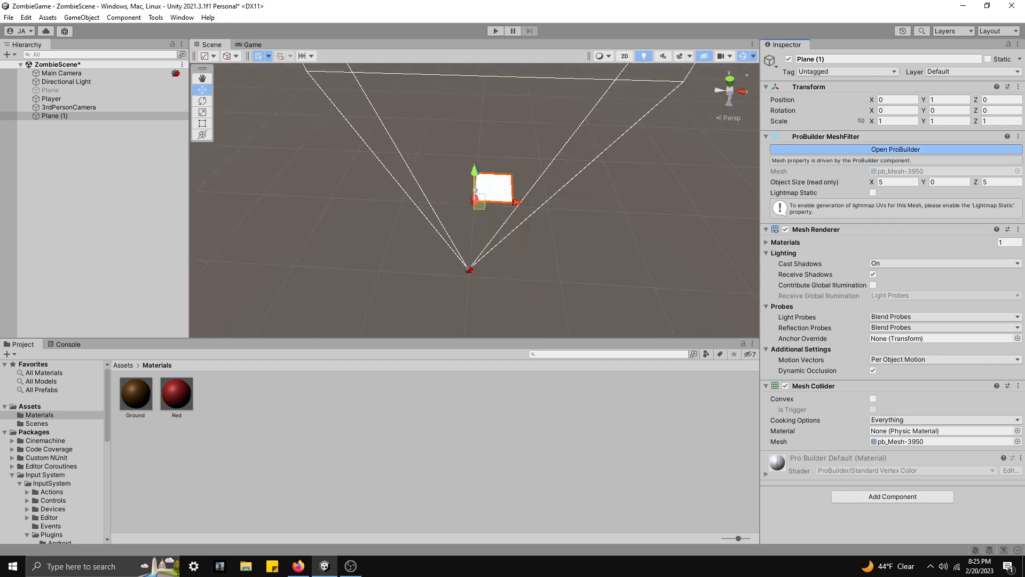
drag(801, 235, 842, 239)
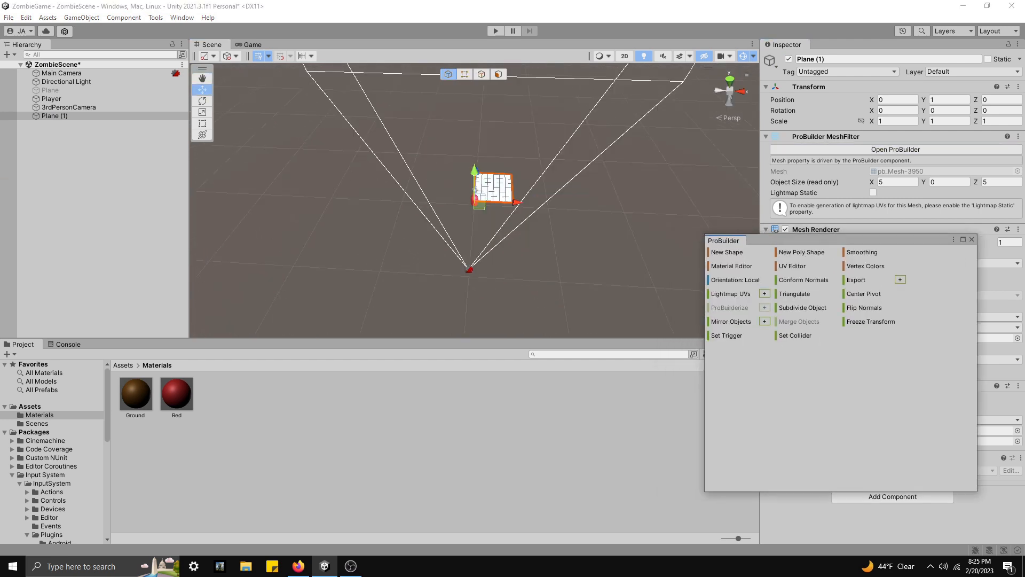
middle_drag(493, 213, 410, 212)
click(498, 74)
alt+drag(528, 177, 472, 200)
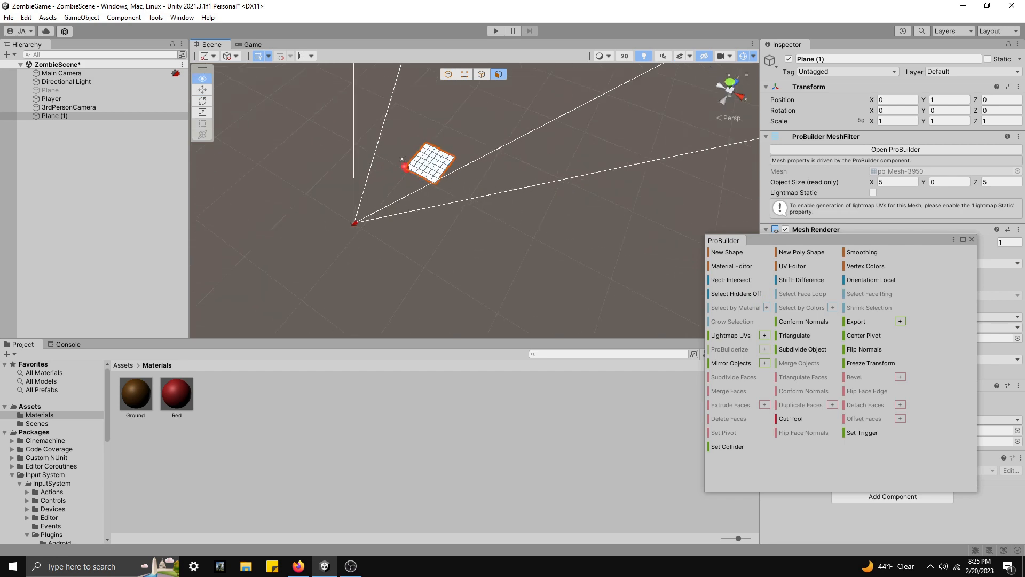
Step: Select all faces of the ProBuilder plane and set the tool handle position to Center
alt+scroll(473, 219, up, 5)
alt+drag(473, 160, 477, 238)
alt+right_drag(478, 238, 518, 319)
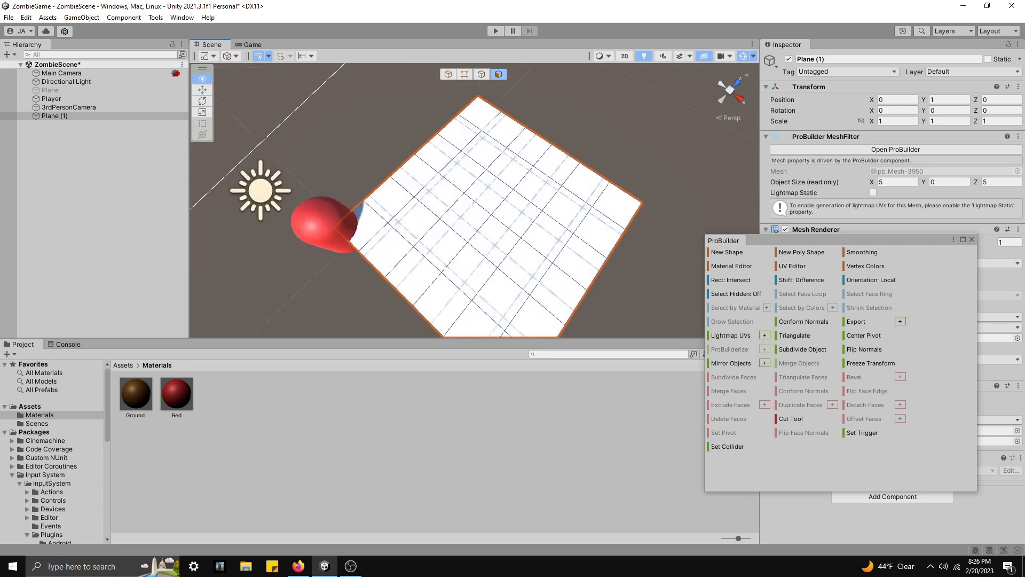
alt+drag(518, 319, 558, 206)
key(ctrl+a)
alt+scroll(558, 205, down, 4)
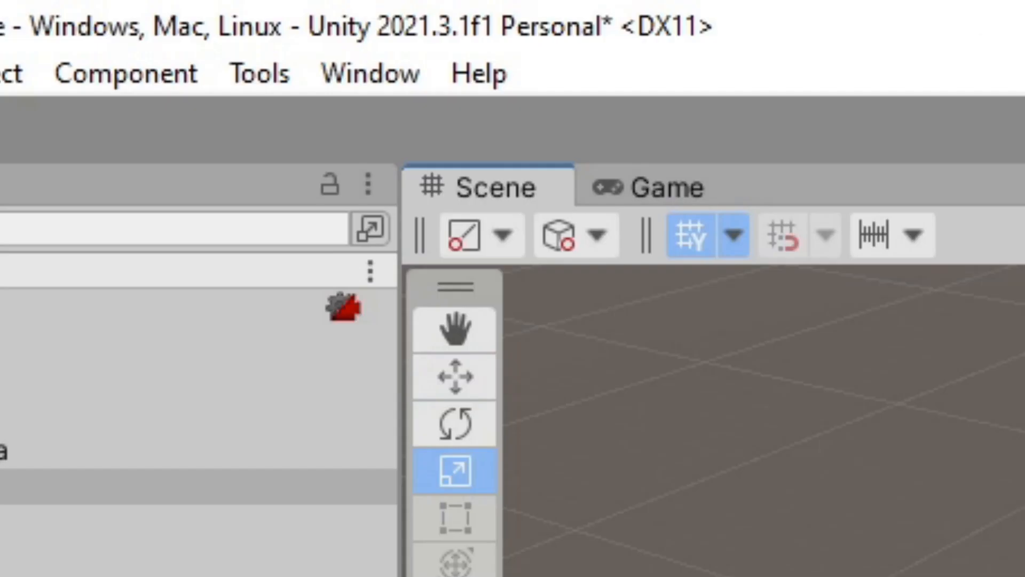
click(209, 56)
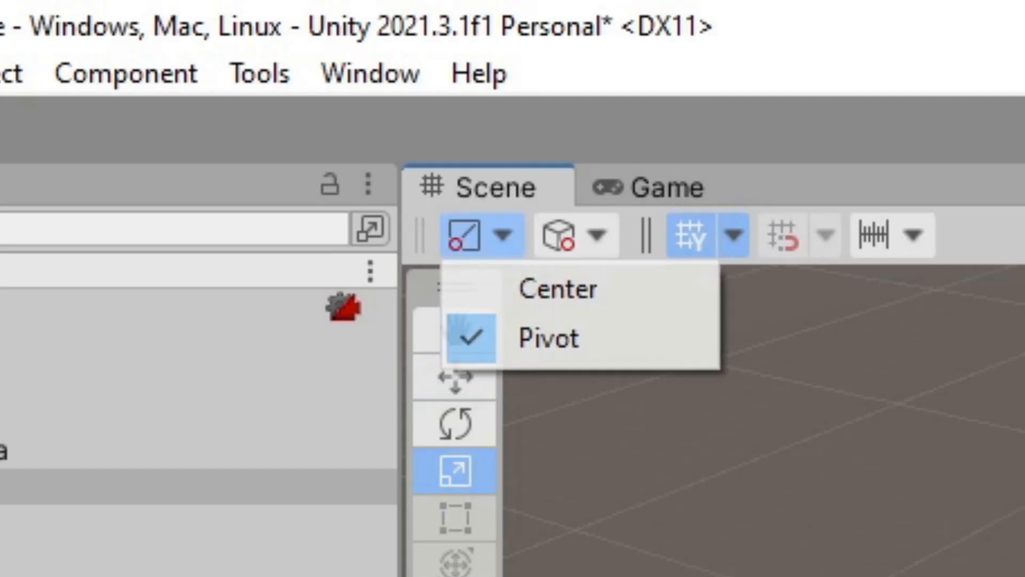
click(226, 69)
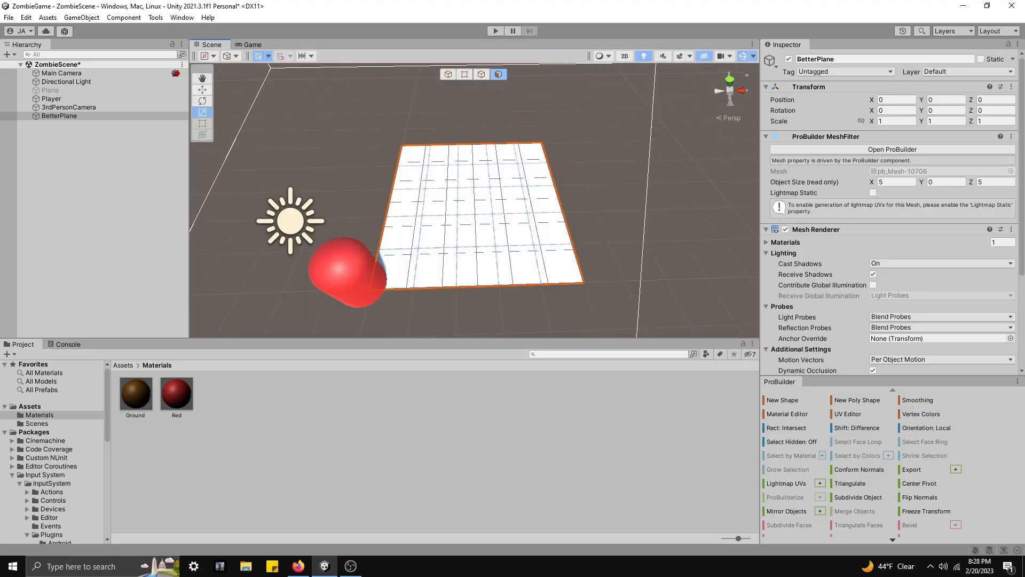
Step: Select all faces of BetterPlane and scale them uniformly to an object size of 200 by 200
key(ctrl+a)
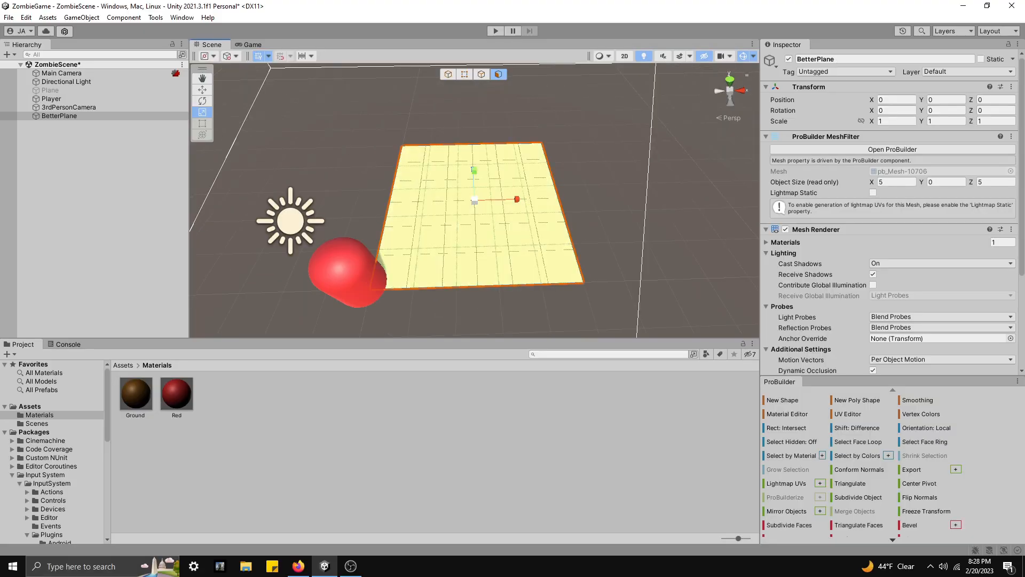
scroll(474, 200, down, 5)
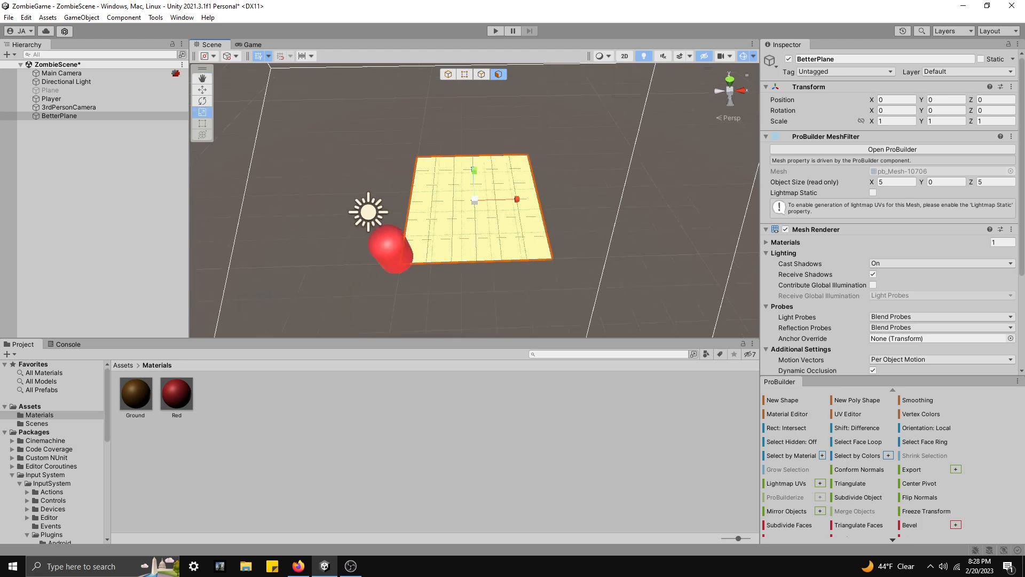
drag(474, 201, 1014, 96)
scroll(474, 200, down, 3)
scroll(474, 200, down, 6)
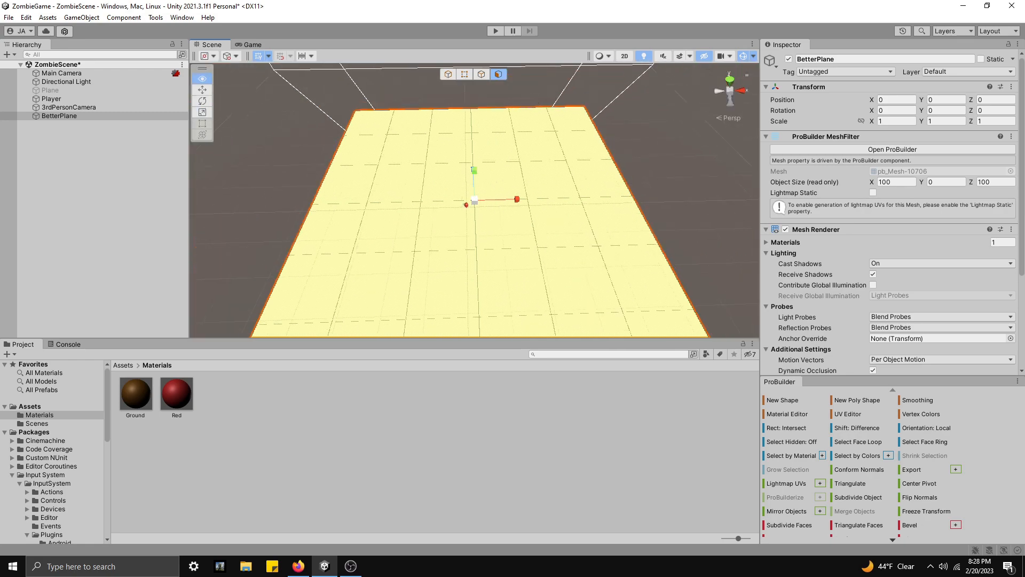
drag(475, 201, 618, 264)
scroll(627, 214, down, 3)
Step: Select every other face of BetterPlane's six-by-six grid in a checkerboard pattern
click(381, 245)
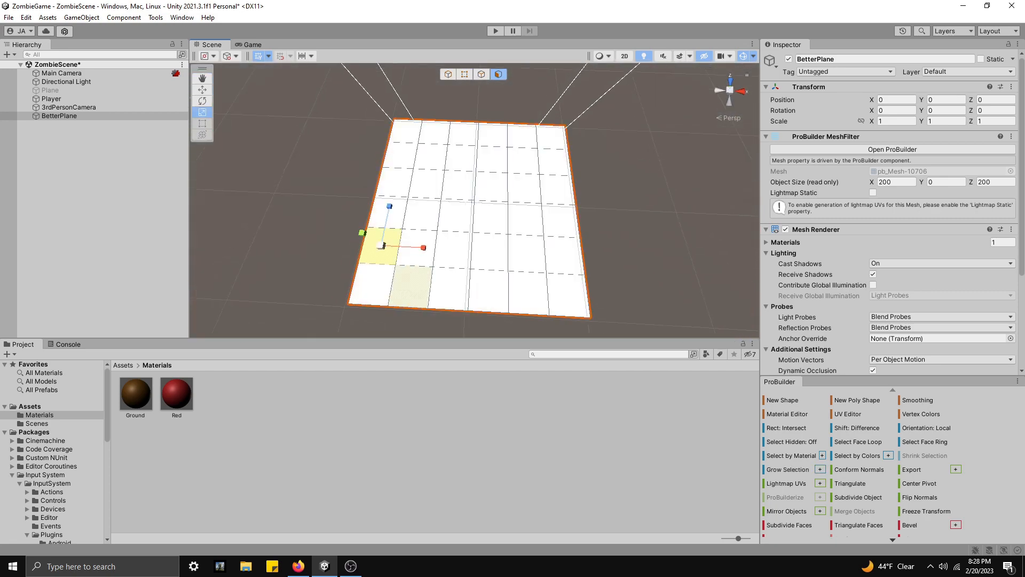
shift+click(410, 286)
shift+click(422, 214)
shift+click(452, 249)
shift+click(488, 290)
shift+click(526, 253)
shift+click(559, 219)
shift+click(492, 159)
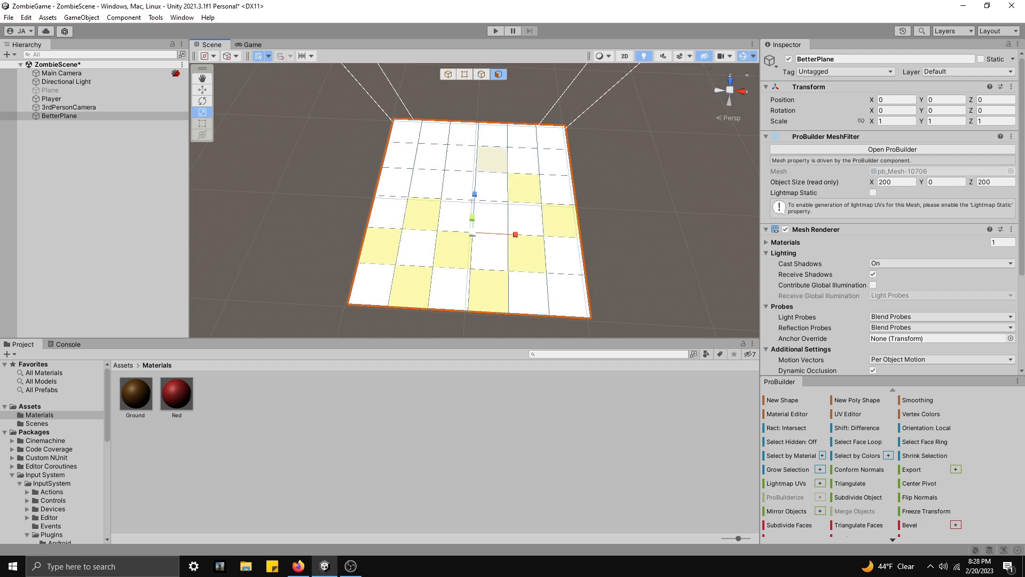
shift+click(462, 133)
shift+click(431, 157)
shift+click(393, 182)
shift+click(406, 130)
shift+click(457, 185)
shift+click(488, 218)
shift+click(523, 188)
shift+click(522, 136)
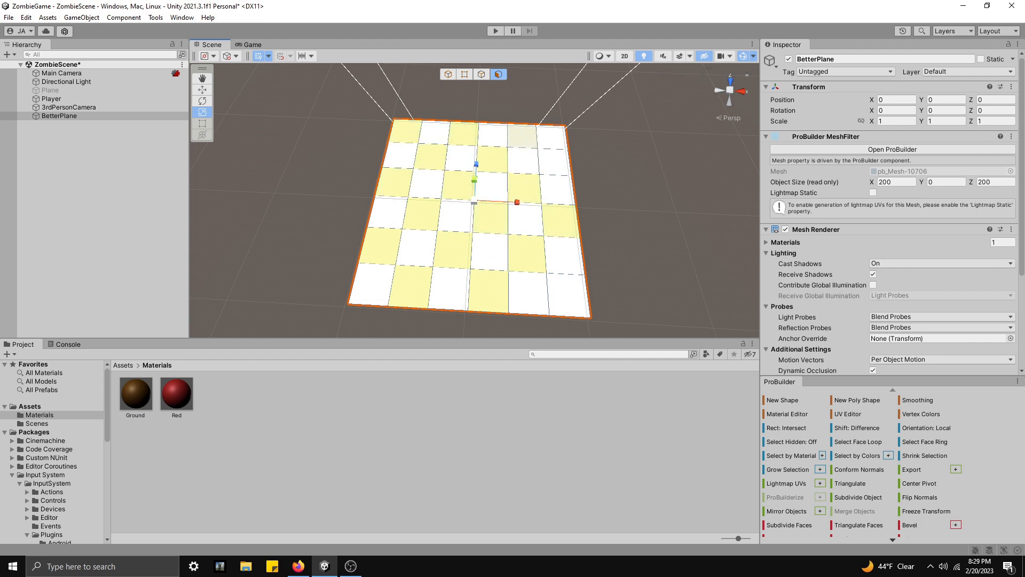
shift+click(554, 160)
shift+click(569, 293)
Step: Apply the dark navy vertex color from the default palette to the selected checkerboard faces
scroll(889, 464, down, 3)
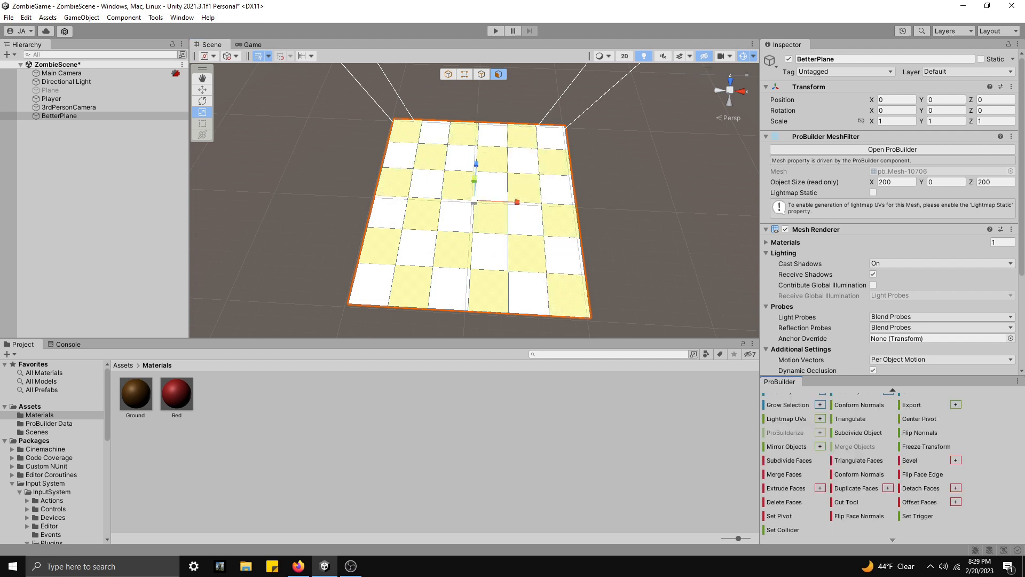
scroll(863, 465, up, 3)
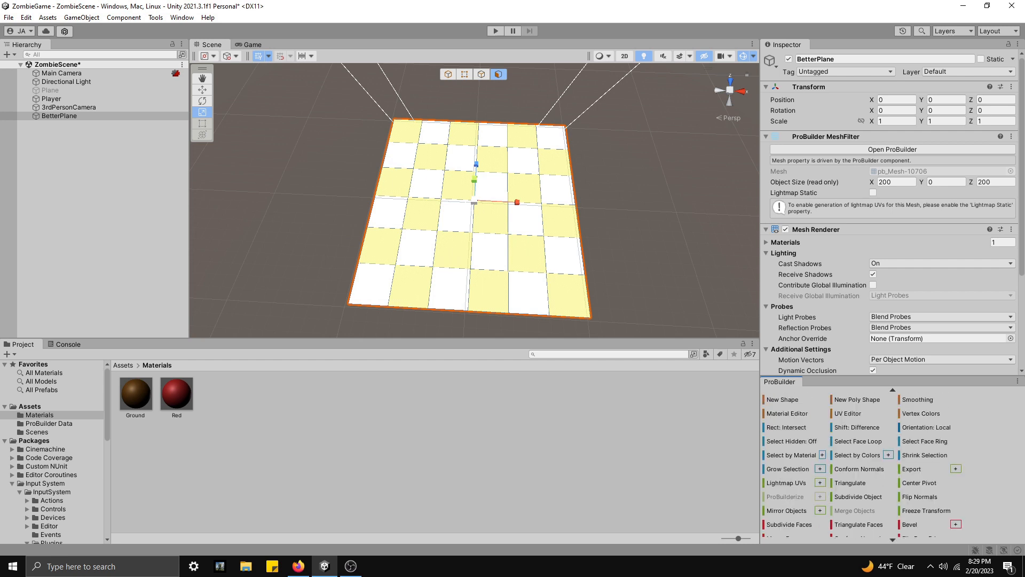
click(921, 413)
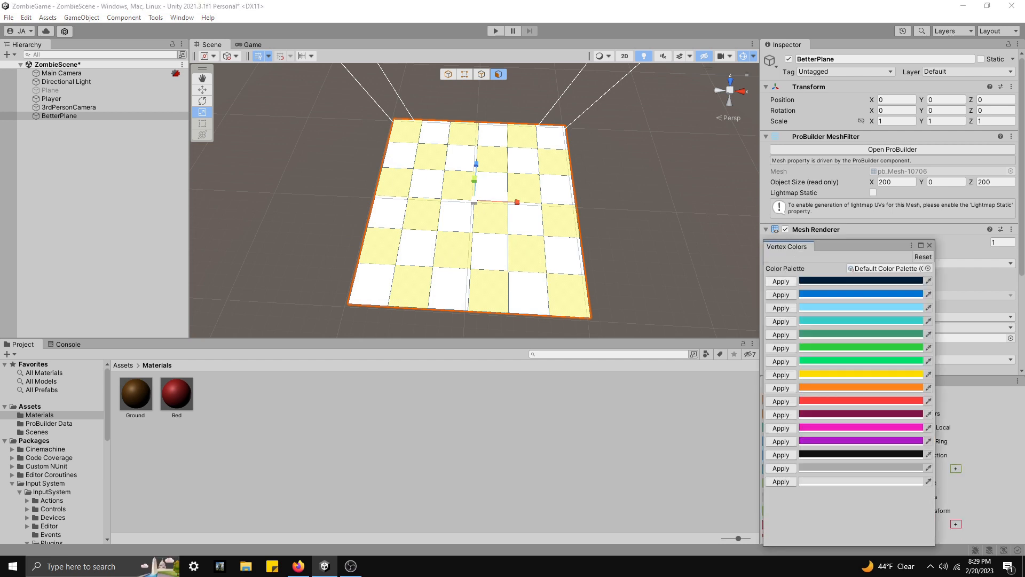
click(780, 281)
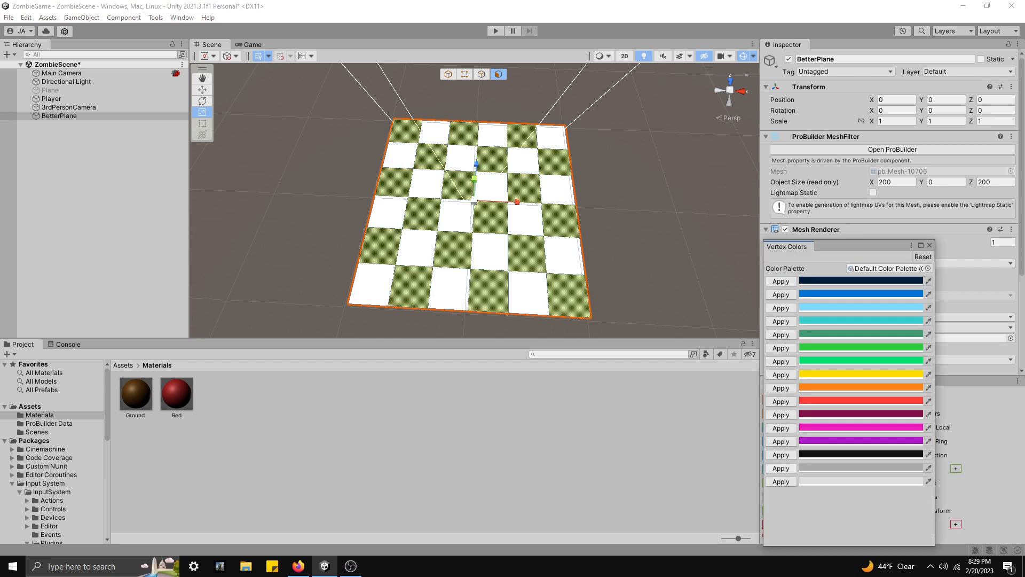
key(ctrl+z)
Step: Run the game to check the player on the checkerboard ground, and stop play mode
scroll(474, 201, up, 3)
key(ctrl+p)
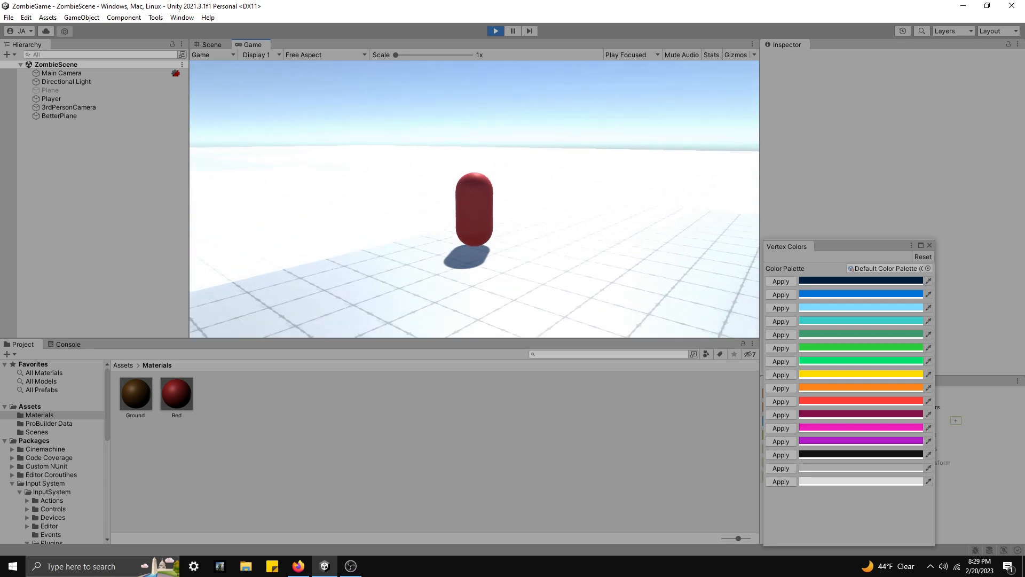
key(ctrl+p)
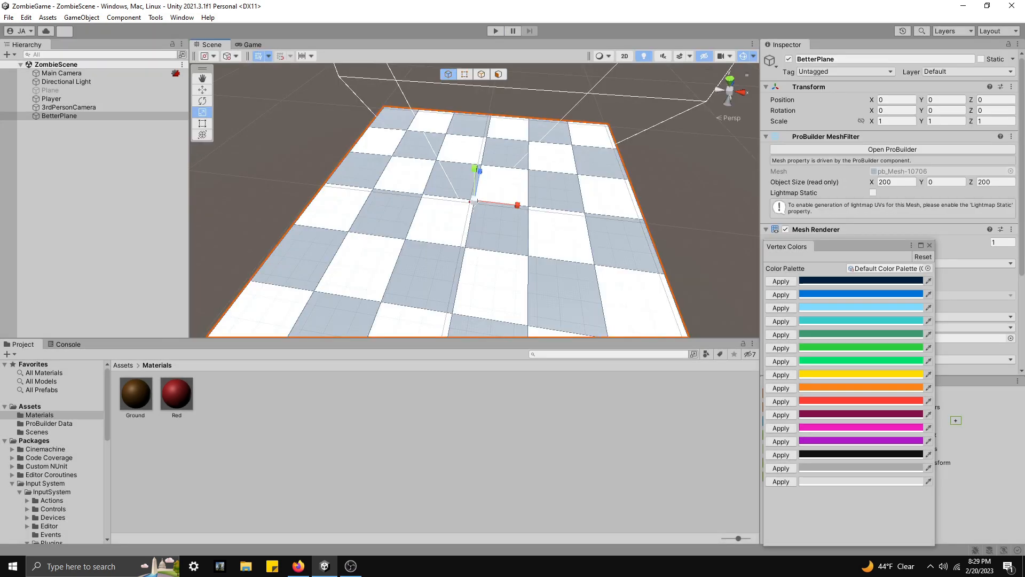
Step: Switch to edge selection mode and select all outer edges around BetterPlane's perimeter
key(g)
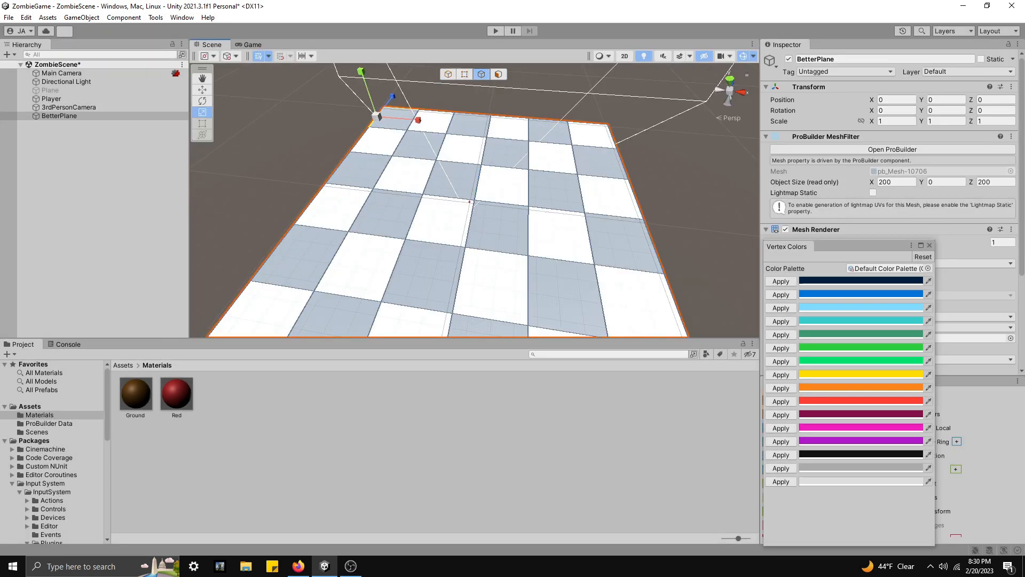
click(395, 120)
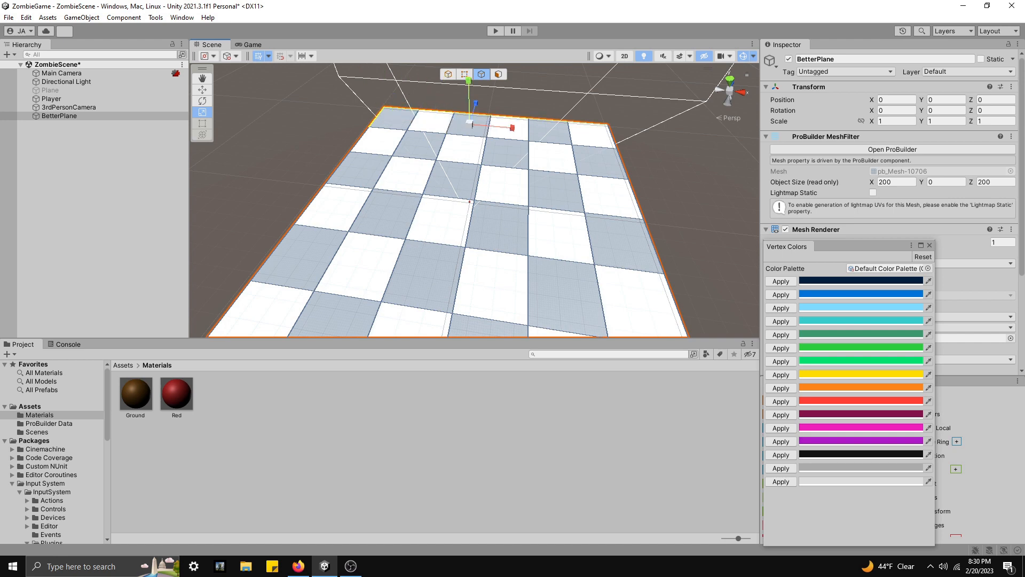
shift+click(622, 164)
shift+click(338, 168)
middle_drag(484, 203, 438, 149)
shift+click(641, 299)
shift+click(401, 293)
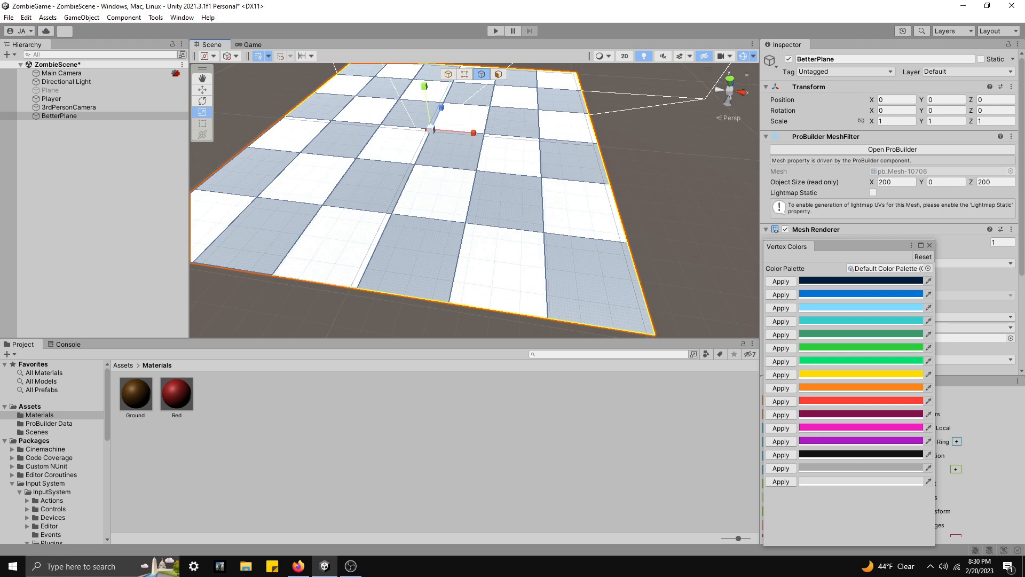
middle_drag(374, 241, 504, 255)
shift+click(366, 280)
middle_drag(534, 225, 440, 224)
right_drag(440, 225, 440, 212)
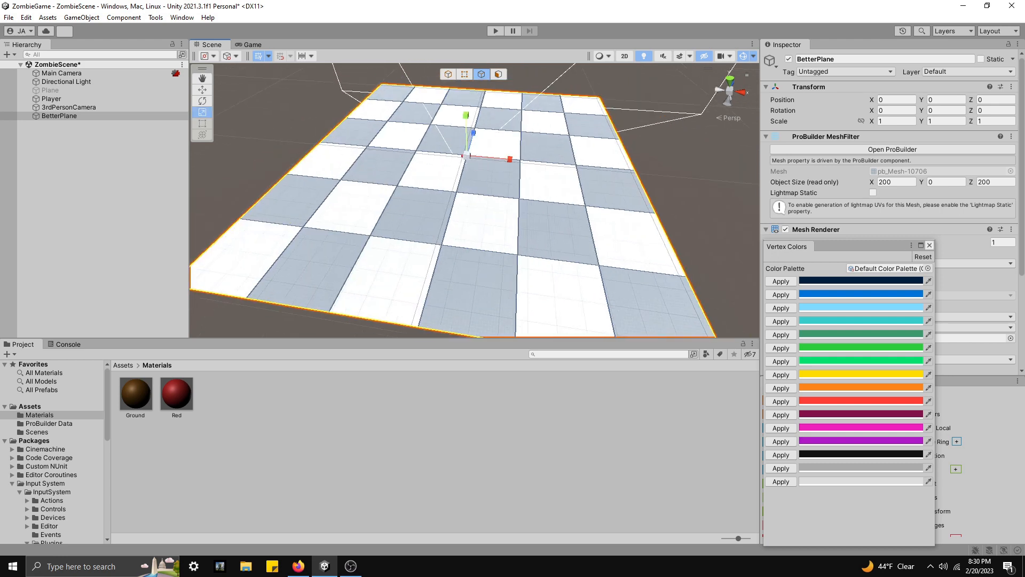
Step: Extrude the selected perimeter edges and move them upward to form walls about 31.75 units high
click(929, 245)
scroll(854, 454, down, 2)
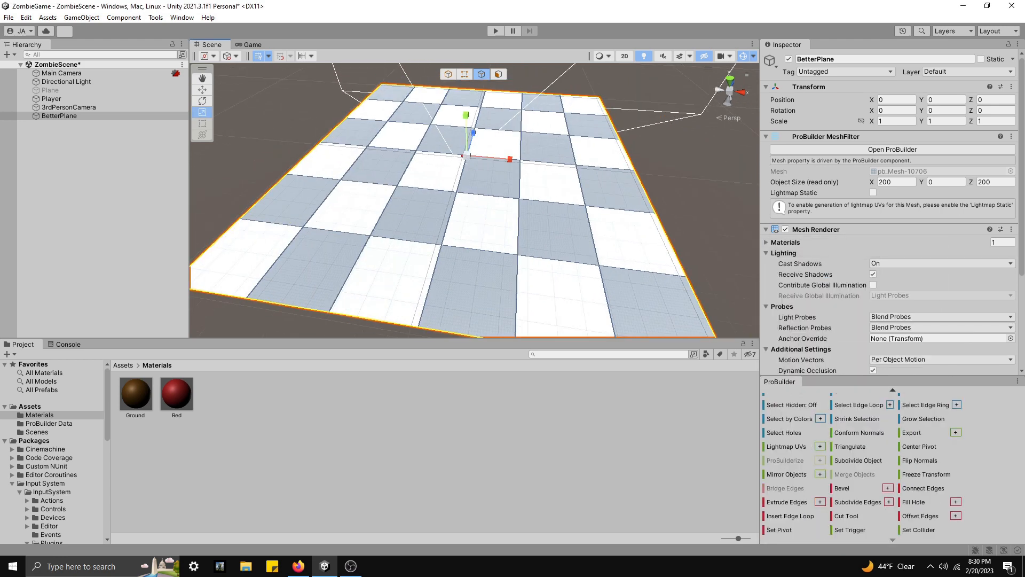
click(786, 502)
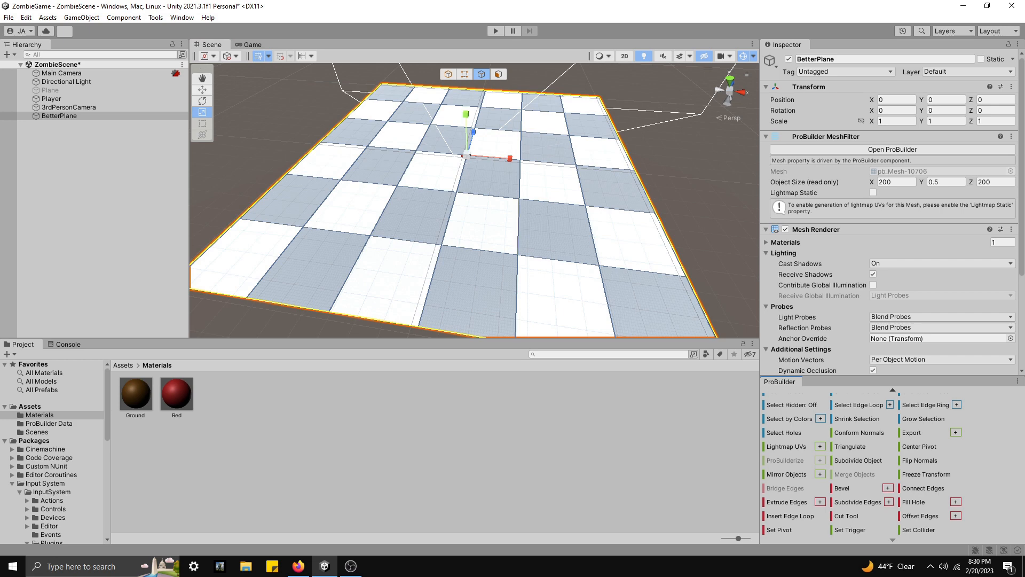
click(202, 90)
alt+drag(480, 225, 459, 176)
drag(473, 120, 473, 74)
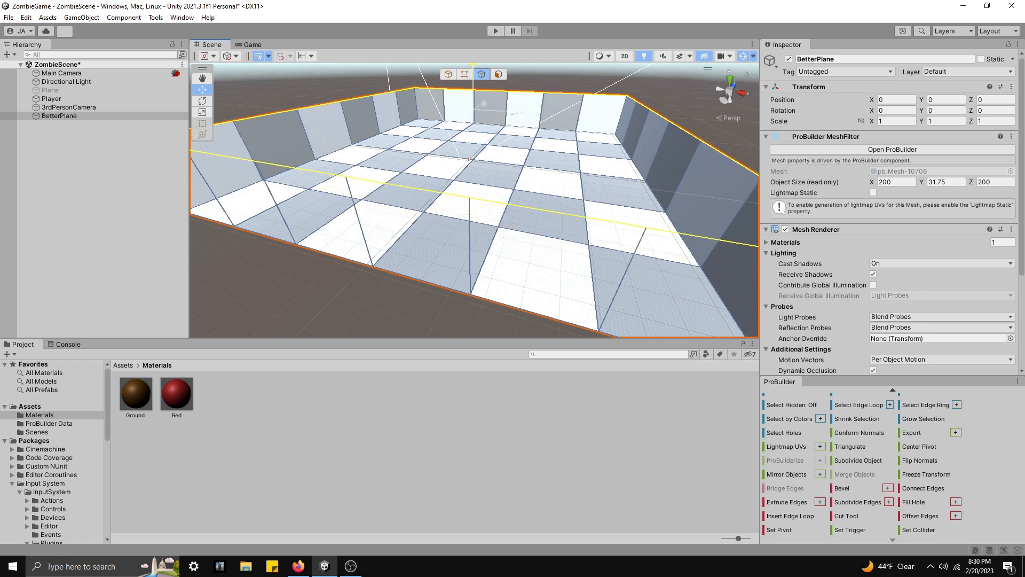
Step: Run the game and move the player forward to check the walled ground
key(ctrl+p)
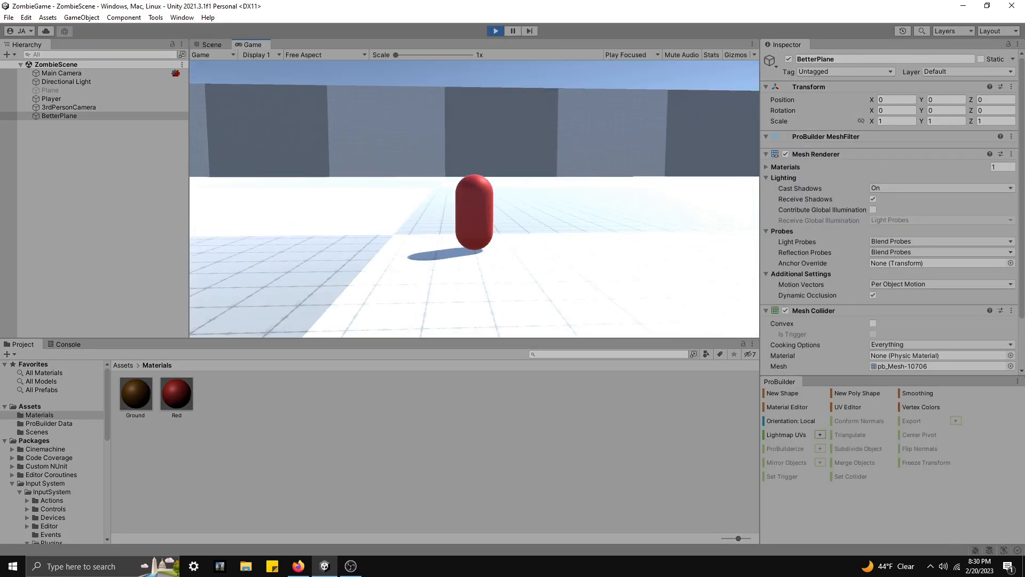
key(w)
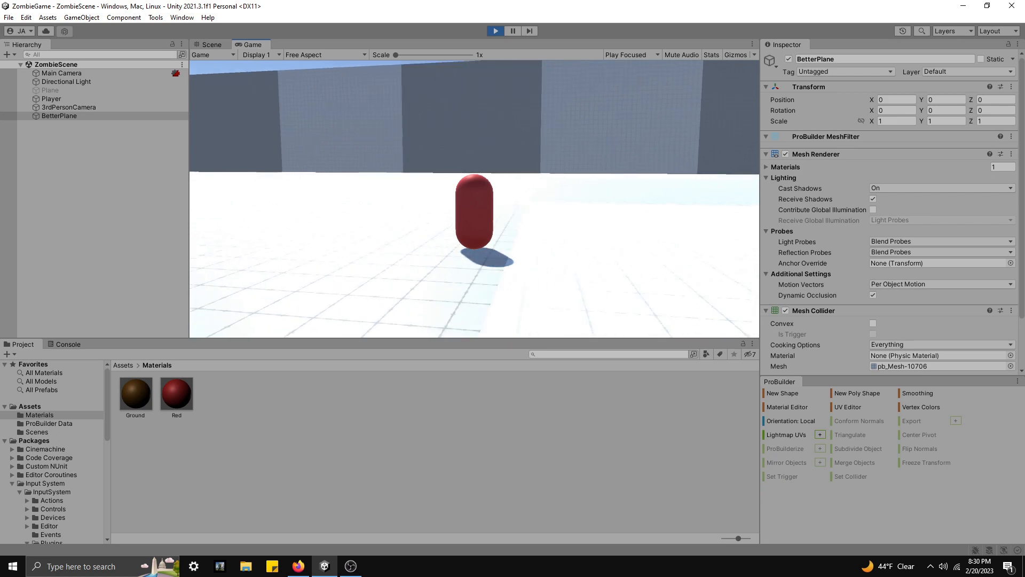
Step: Move the player around the walled ground to check it from several directions, and stop play mode
key(w)
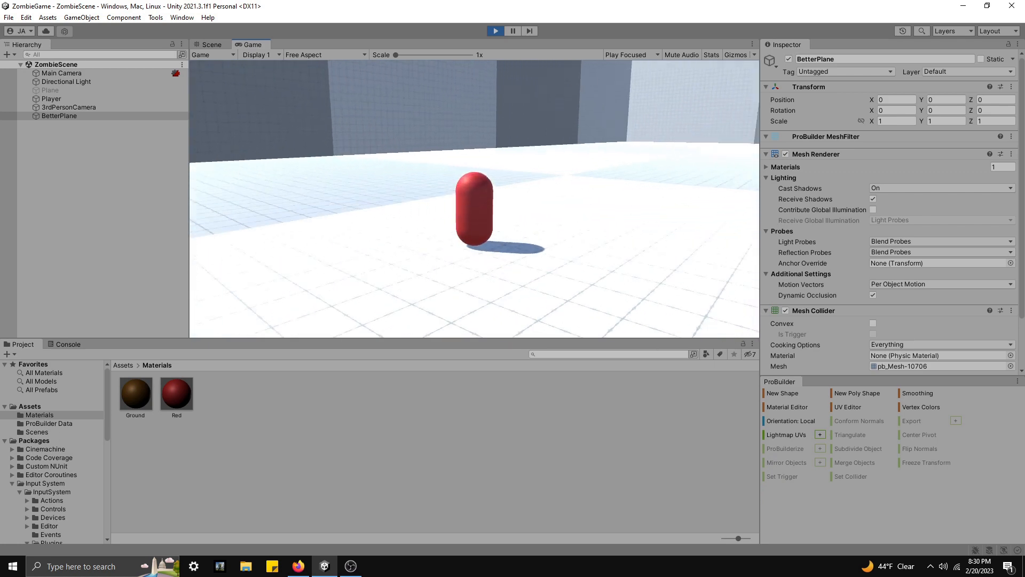
key(a)
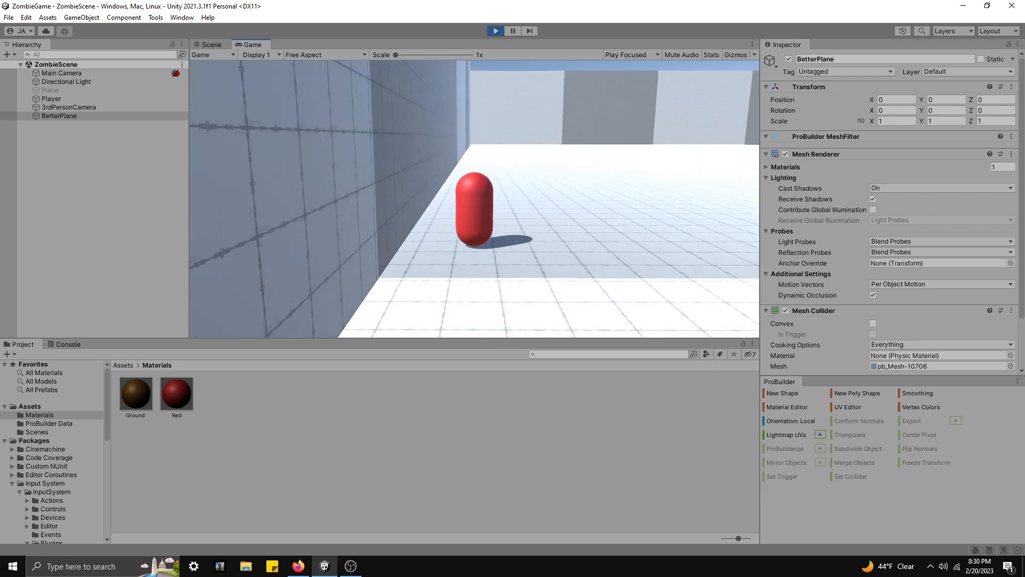
key(w)
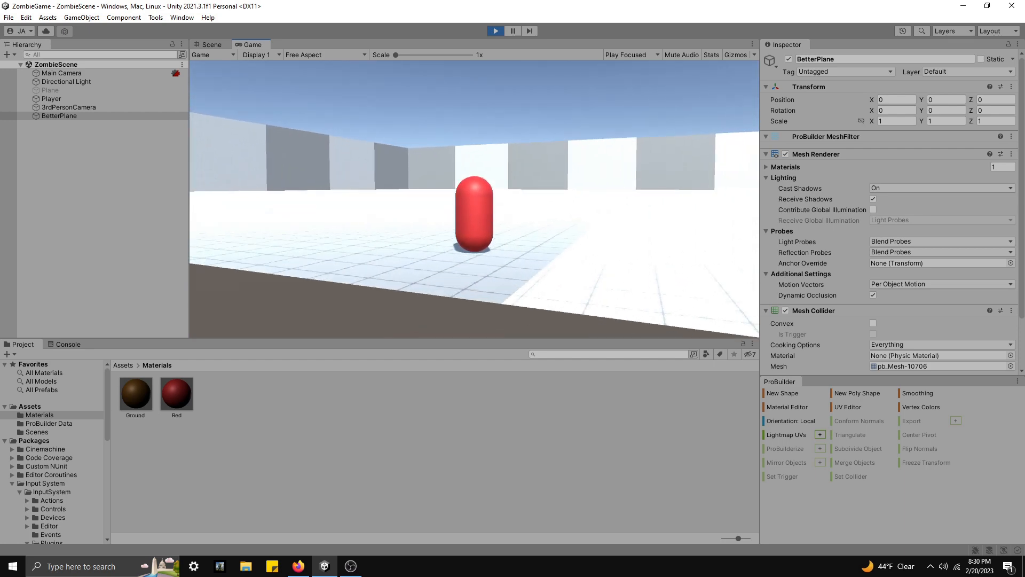
key(w)
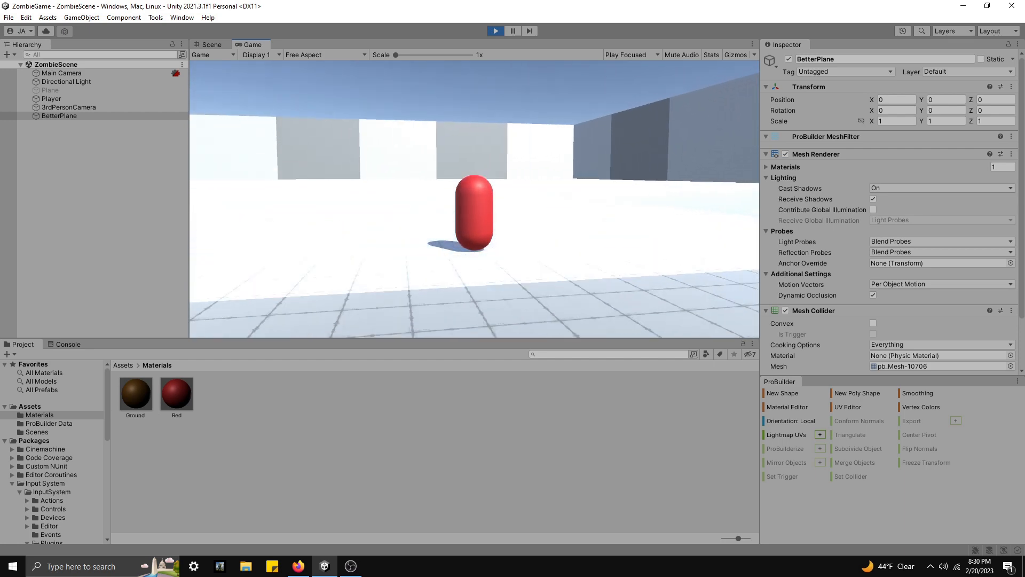
key(ctrl+p)
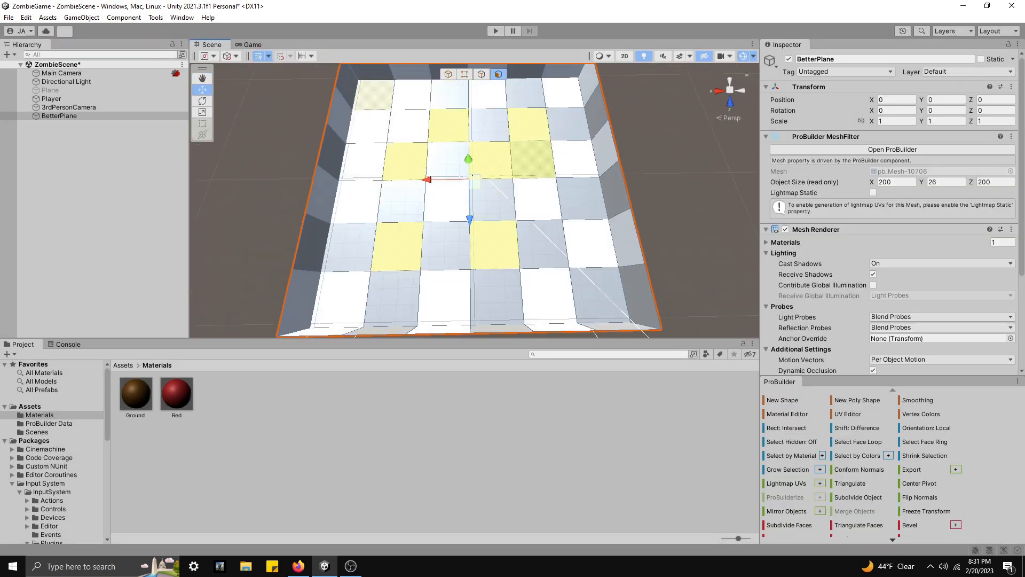
Step: Select rows of adjoining floor tiles on BetterPlane and extrude them upward into tall blocks that divide the arena
middle_drag(376, 95, 387, 116)
click(385, 115)
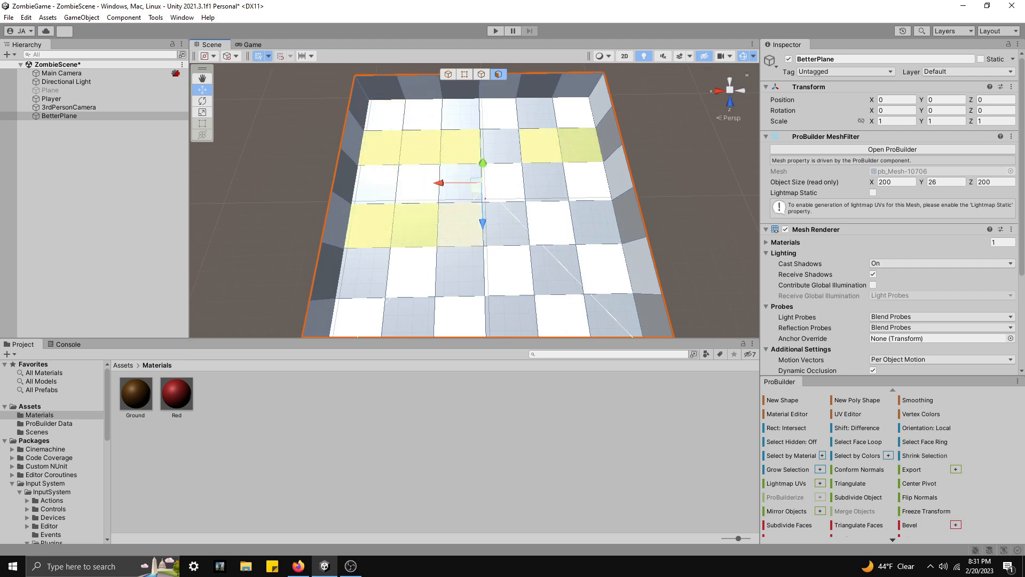
middle_drag(561, 316, 545, 278)
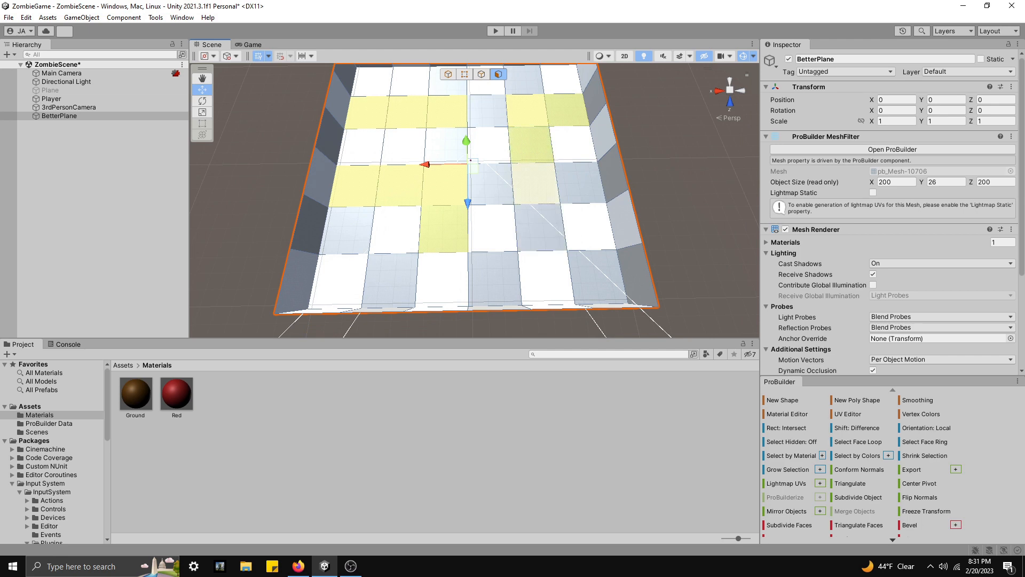
middle_drag(539, 227, 523, 250)
scroll(862, 465, down, 3)
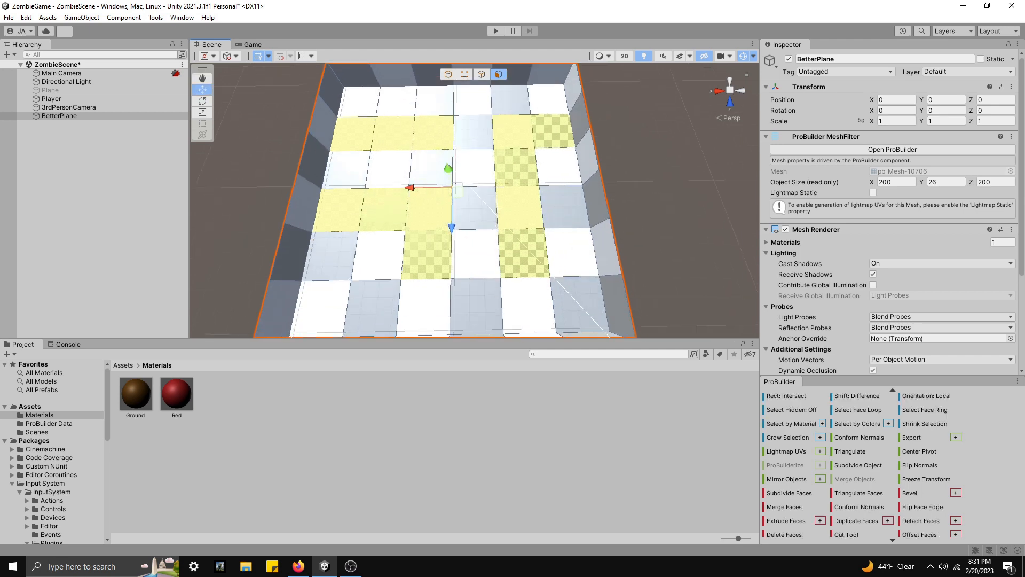
alt+drag(474, 200, 489, 186)
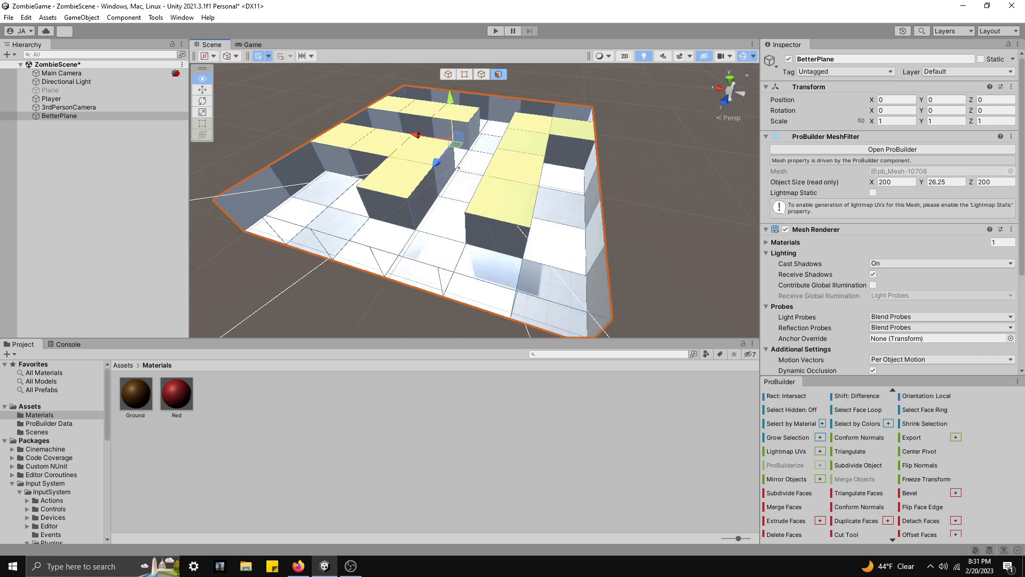
Step: Run the game, move the player forward between the tall blocks, and stop play mode
key(ctrl+p)
key(w)
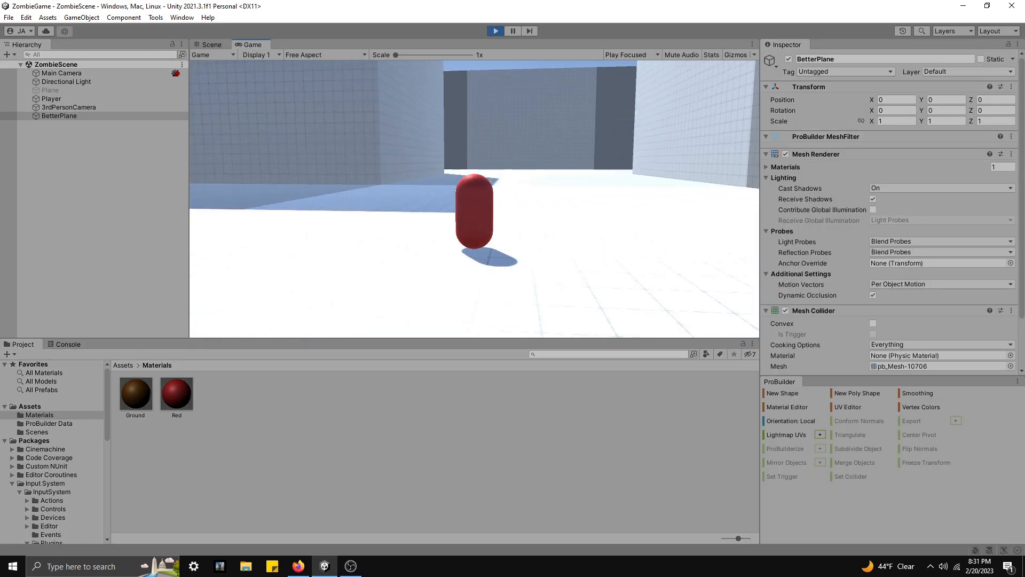
key(w)
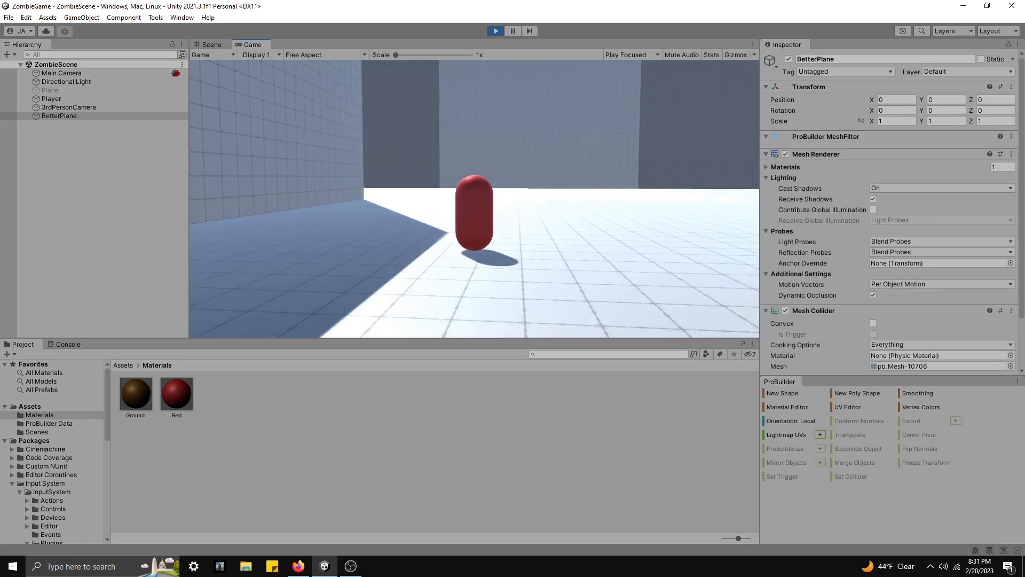
key(w)
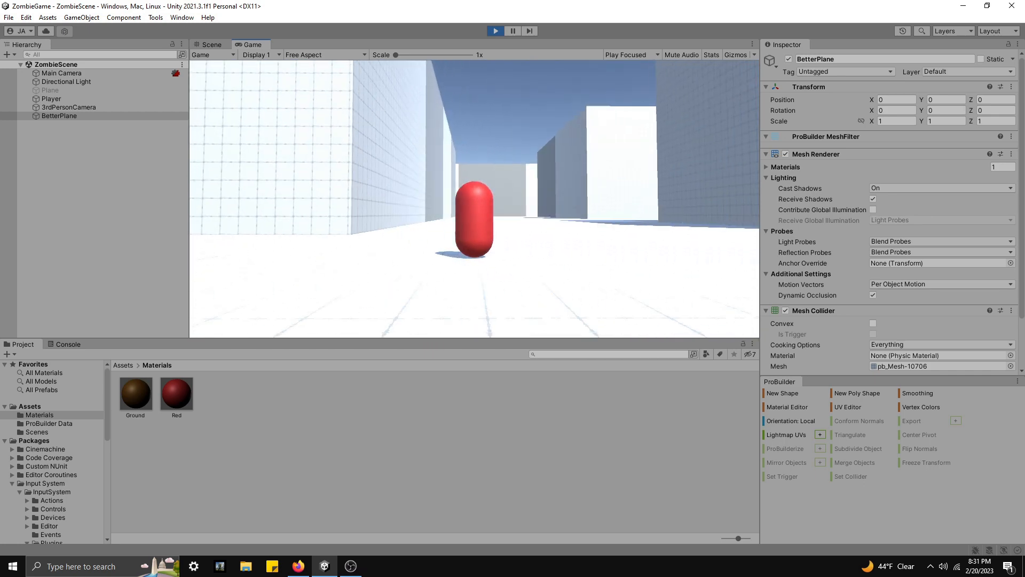
key(ctrl+p)
Step: Select several scattered floor tiles between the tall blocks and subdivide each one into smaller faces
key(g)
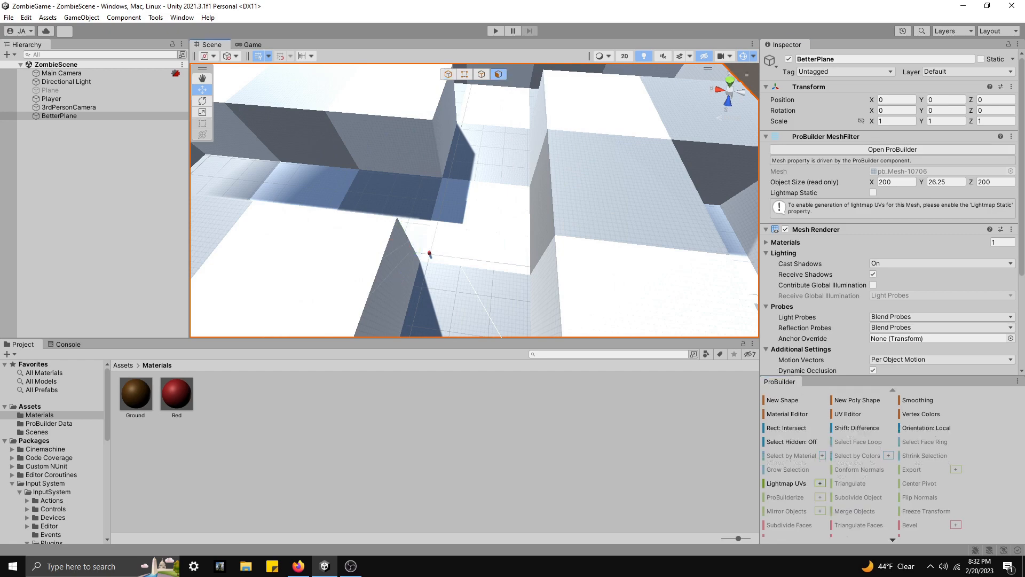
click(478, 235)
right_drag(478, 235, 278, 262)
right_drag(474, 201, 502, 230)
scroll(475, 201, down, 5)
scroll(861, 462, down, 2)
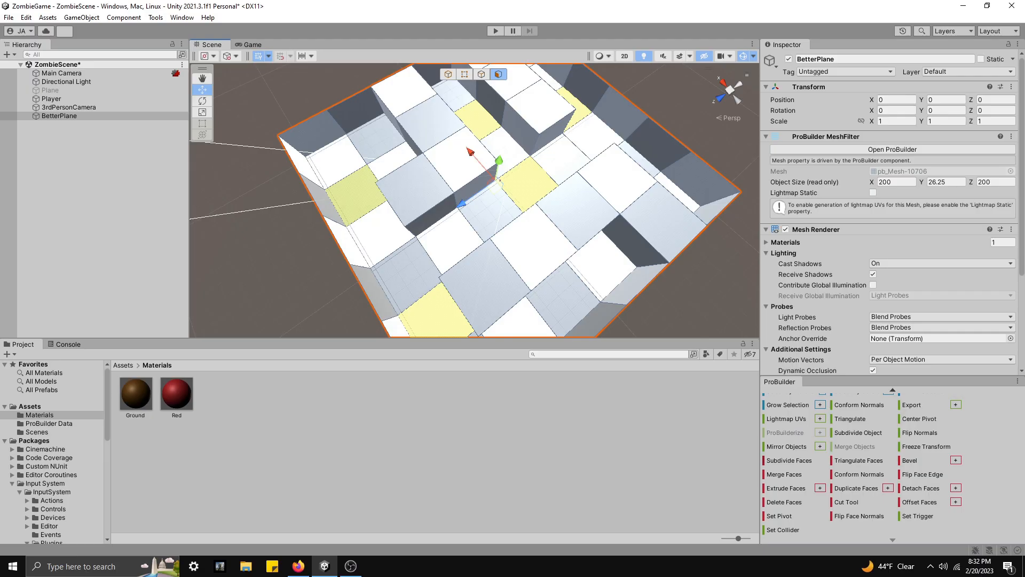
middle_drag(500, 181, 466, 241)
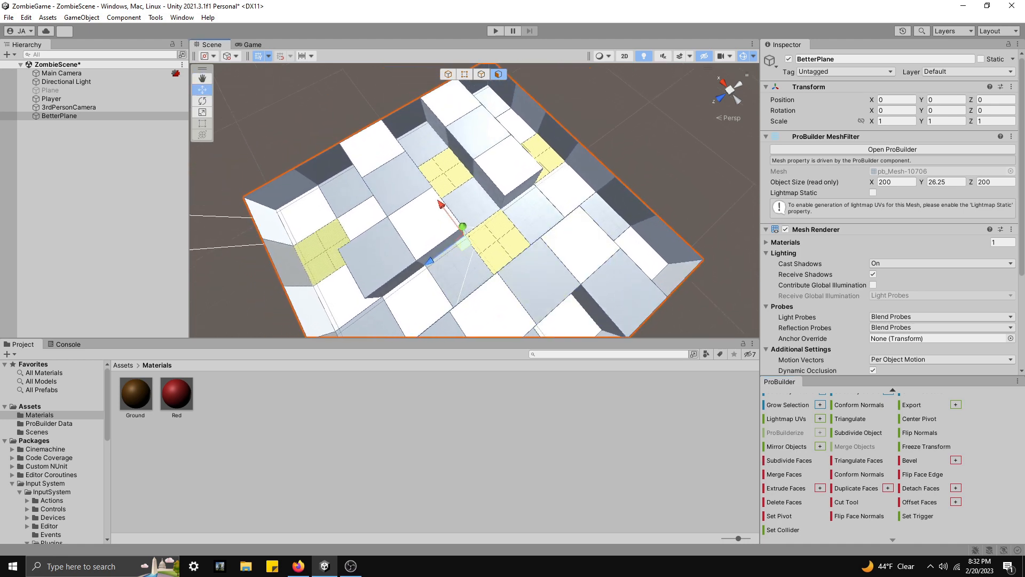
Step: Select neighbouring small faces within each subdivided tile and extrude them upward into low obstacle blocks
scroll(475, 200, up, 5)
middle_drag(565, 299, 523, 256)
click(523, 256)
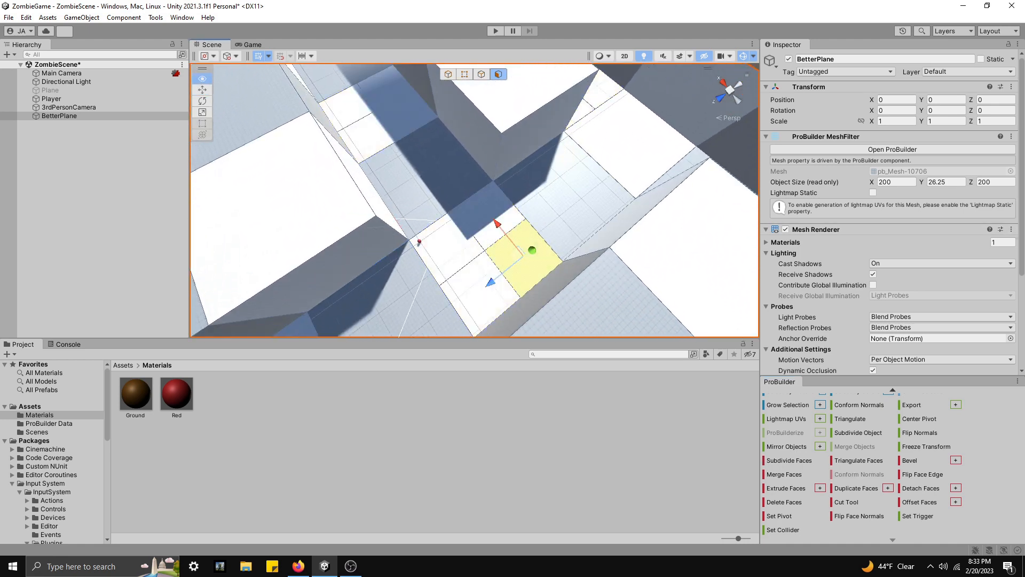
middle_drag(480, 296, 526, 272)
shift+click(526, 273)
middle_drag(470, 165, 483, 262)
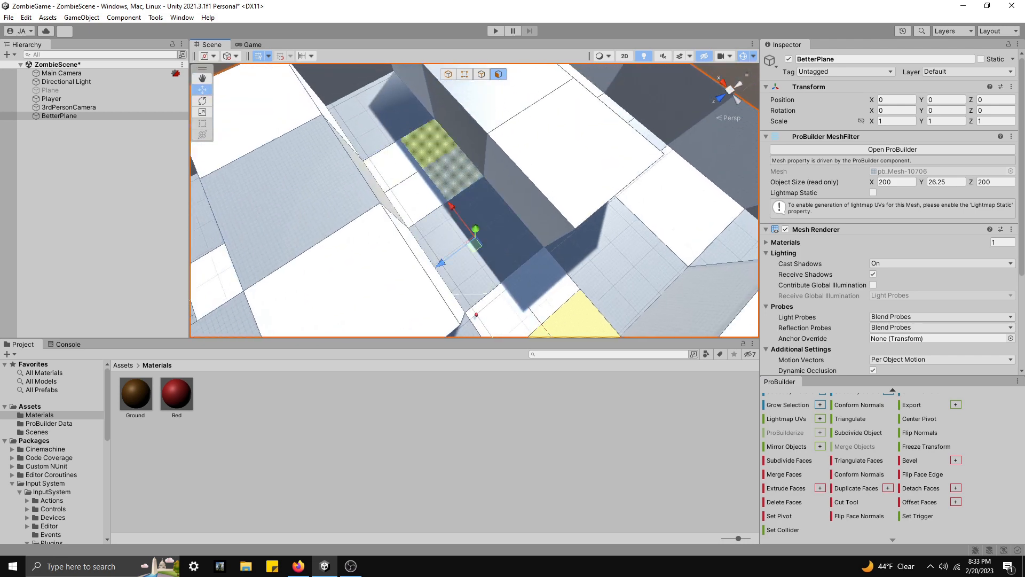
middle_drag(482, 262, 367, 327)
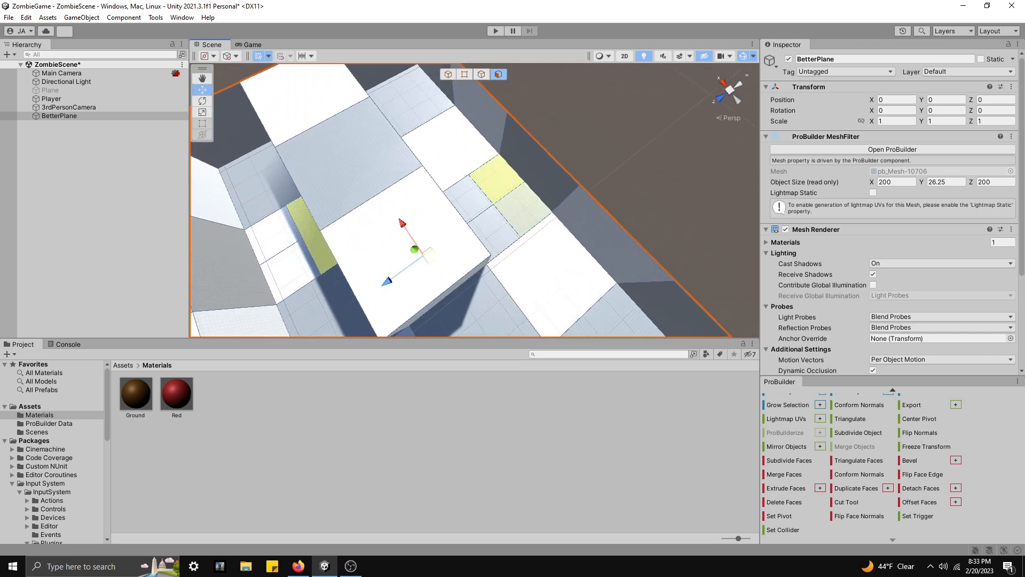
middle_drag(389, 267, 528, 205)
scroll(529, 206, down, 4)
middle_drag(326, 235, 455, 171)
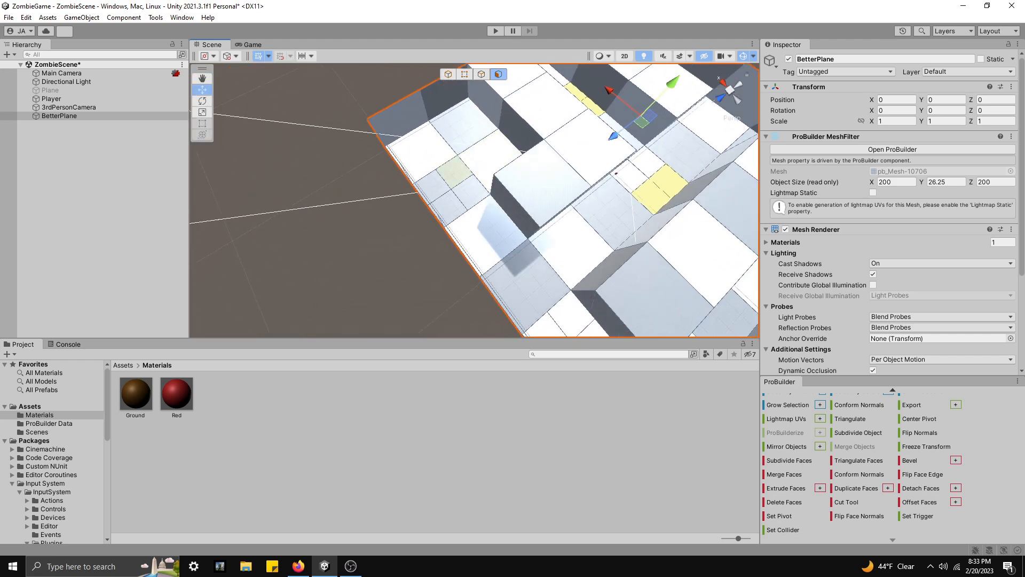
middle_drag(522, 280, 411, 170)
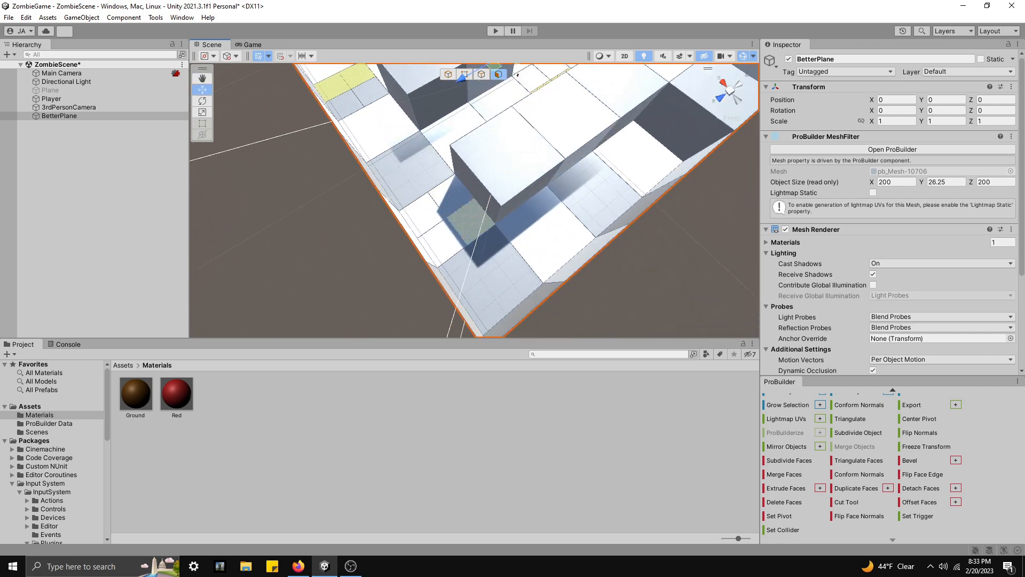
middle_drag(517, 75, 523, 174)
alt+drag(523, 174, 534, 80)
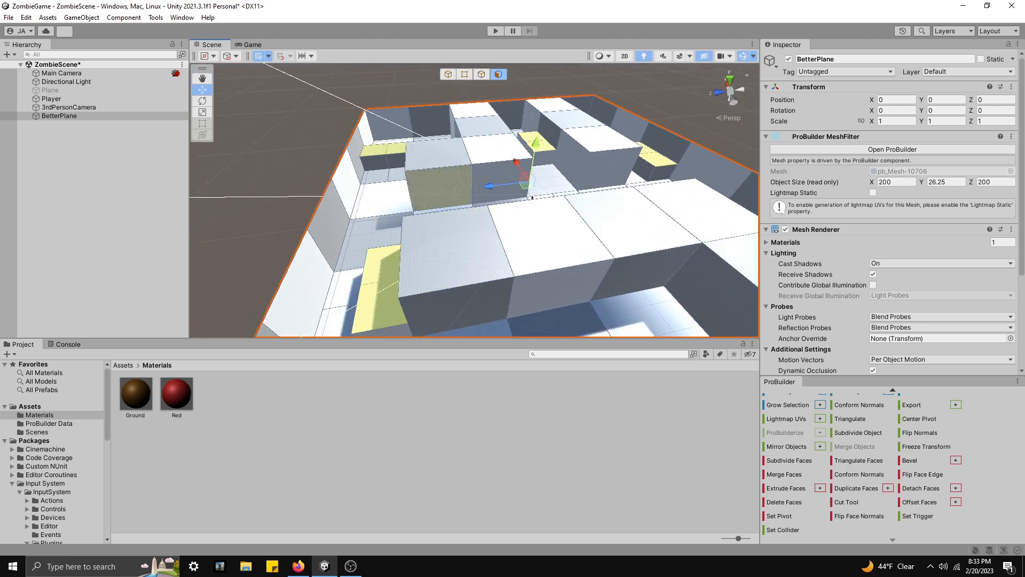
Step: Run the game, move the player past the low obstacle blocks, and stop play mode
key(ctrl+p)
key(w)
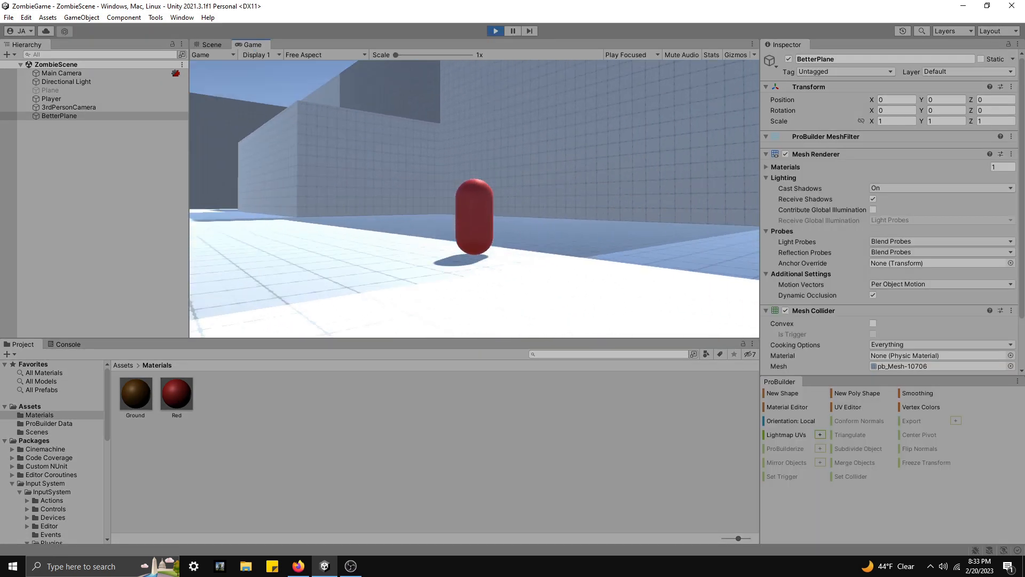
key(w)
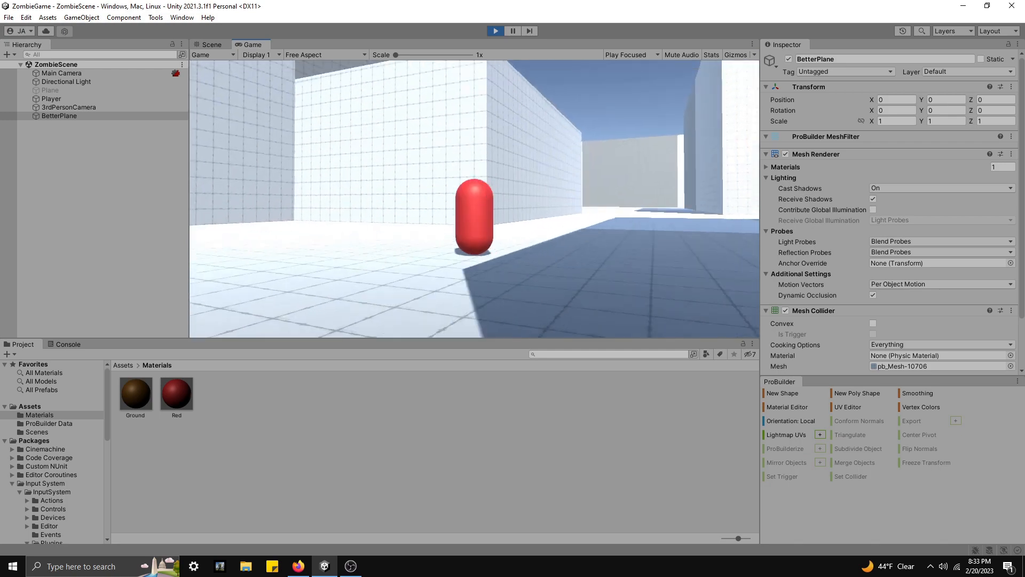
key(w)
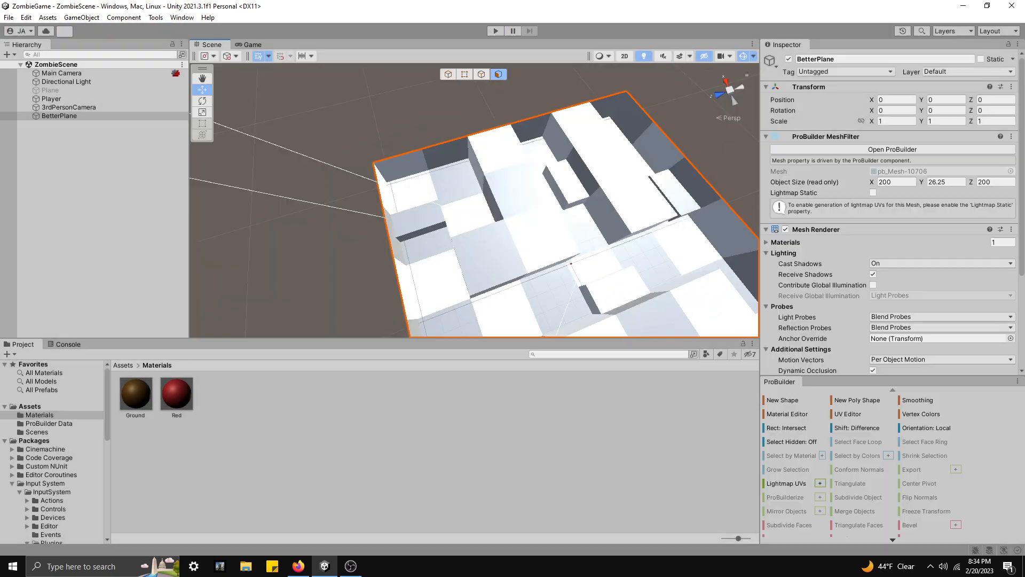
Step: Select more open floor tiles in the corridors and near the outer walls, and subdivide them
click(567, 208)
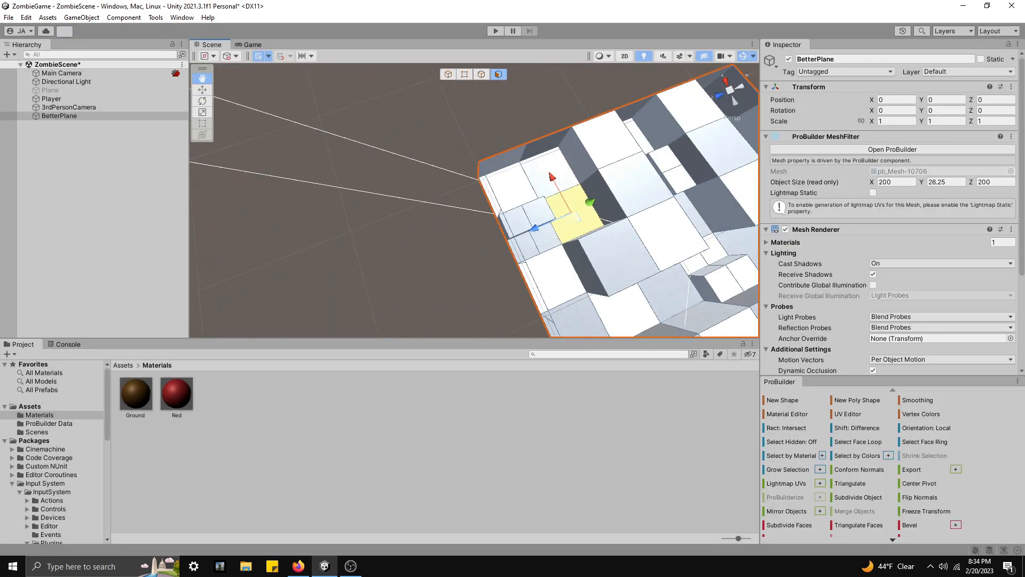
shift+click(595, 205)
middle_drag(539, 162, 443, 228)
scroll(855, 443, down, 3)
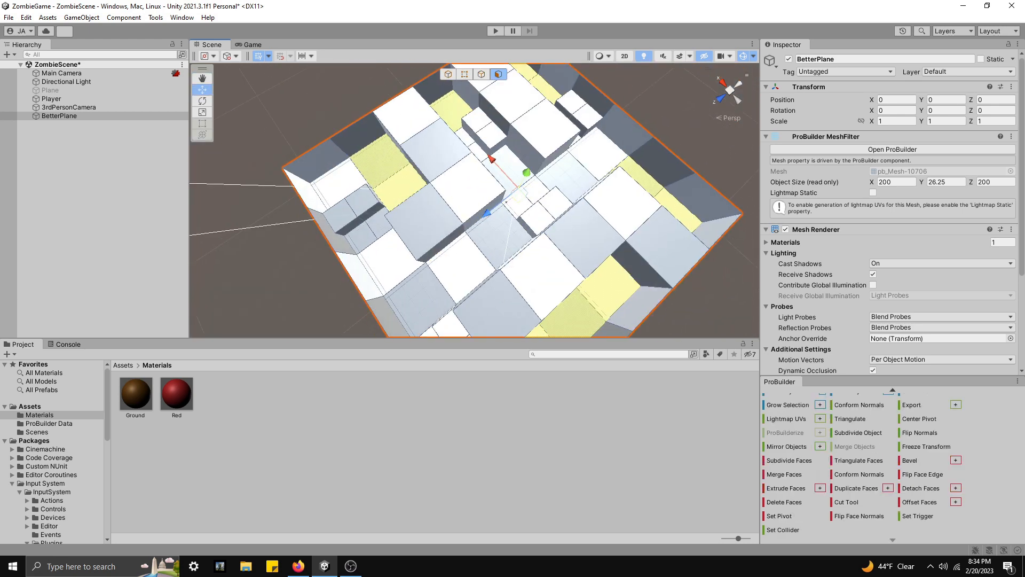
click(789, 461)
Step: Select small subdivided floor faces in the gaps between the tall blocks near the outer wall
alt+drag(374, 144, 299, 198)
scroll(224, 186, up, 8)
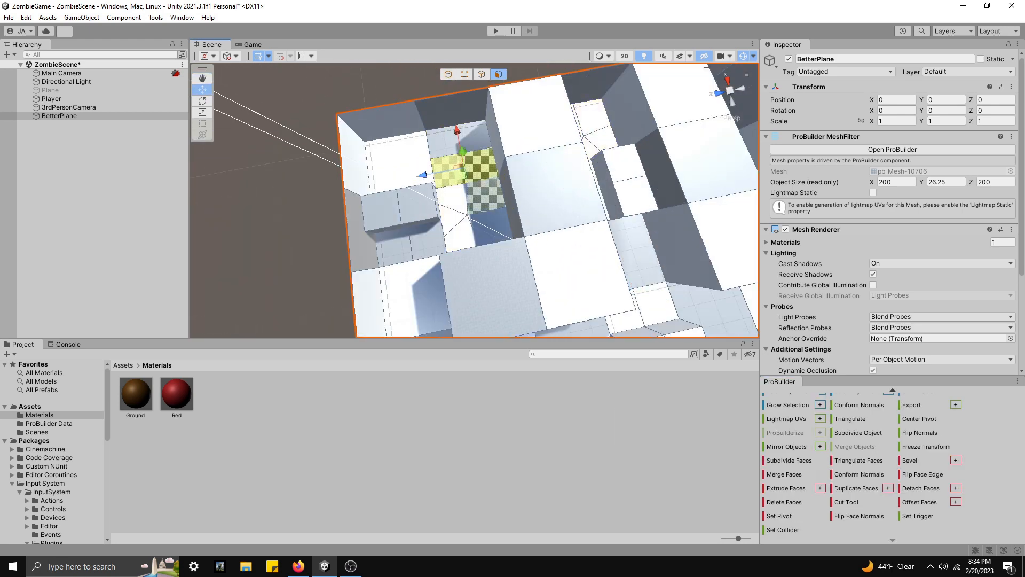
key(f)
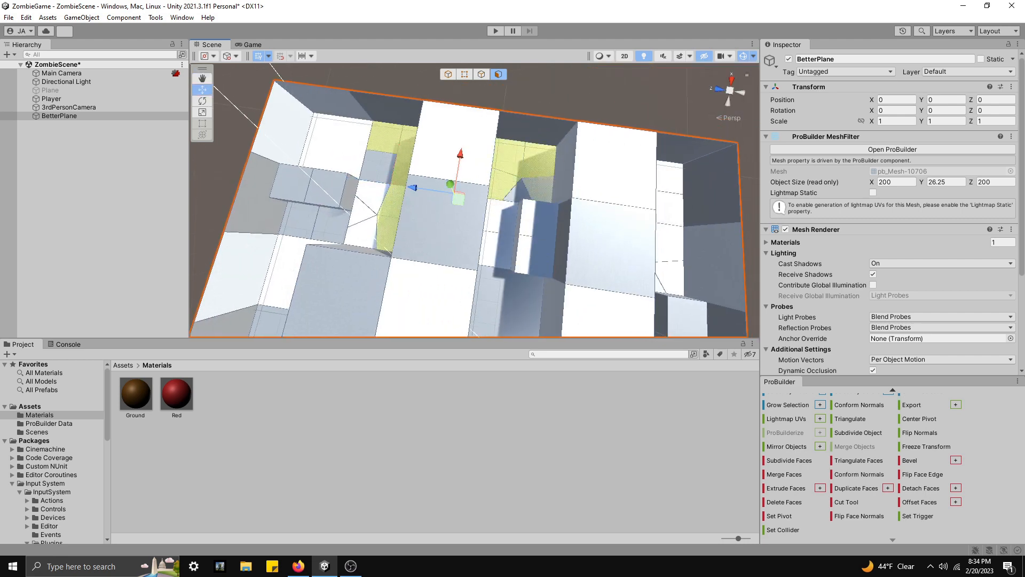
middle_drag(537, 190, 398, 145)
shift+click(533, 232)
shift+click(510, 236)
shift+click(503, 160)
shift+click(506, 131)
Step: Add small faces of the subdivided tiles in the corner corridor beside the outer wall to the selection
middle_drag(520, 315, 499, 80)
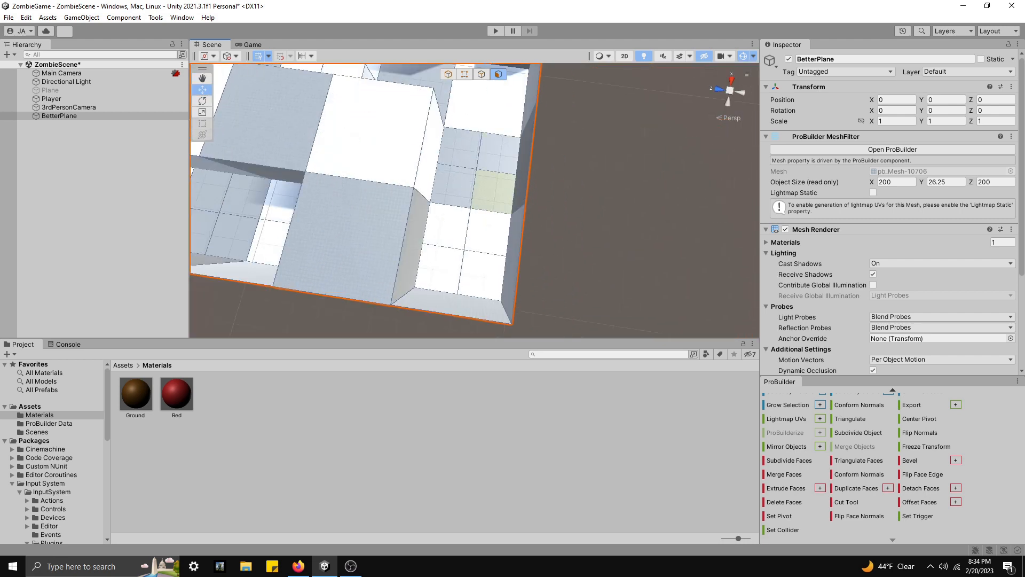
shift+click(498, 153)
shift+click(492, 187)
shift+click(492, 187)
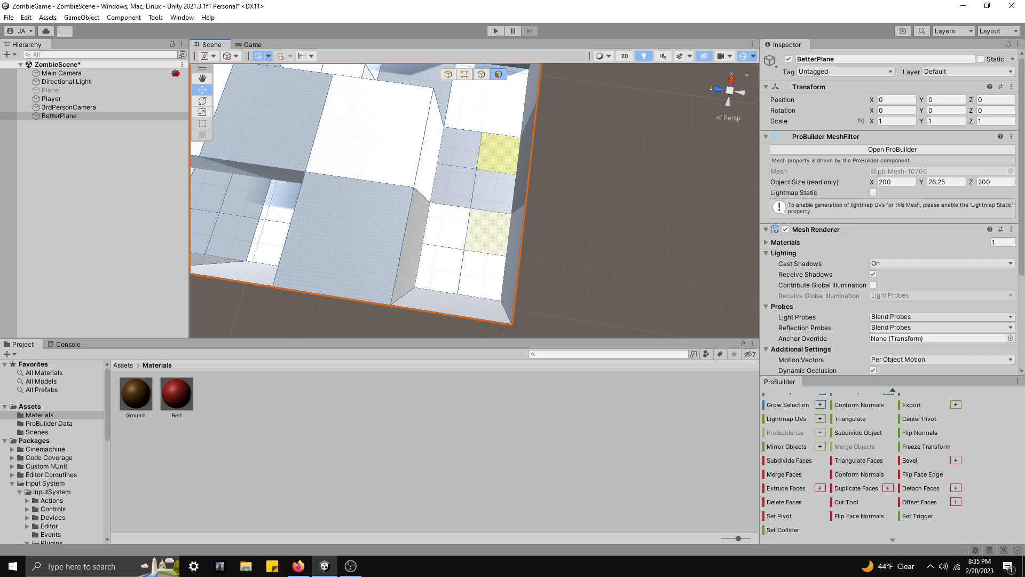
shift+click(448, 227)
shift+click(439, 267)
Step: Add small faces along the corridor behind the long block to the selection, and extrude all selected faces upward into obstacles
middle_drag(438, 267, 490, 317)
middle_drag(224, 251, 398, 208)
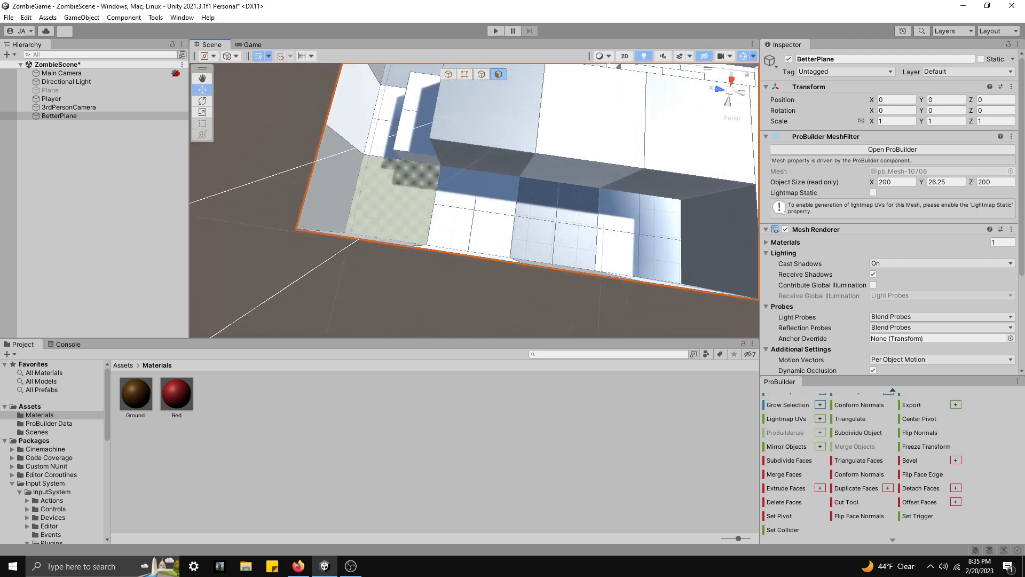
shift+click(450, 227)
shift+click(490, 232)
shift+click(576, 206)
shift+click(617, 214)
shift+click(615, 251)
scroll(534, 267, down, 5)
middle_drag(534, 133, 510, 150)
alt+drag(510, 150, 590, 155)
alt+drag(463, 326, 494, 257)
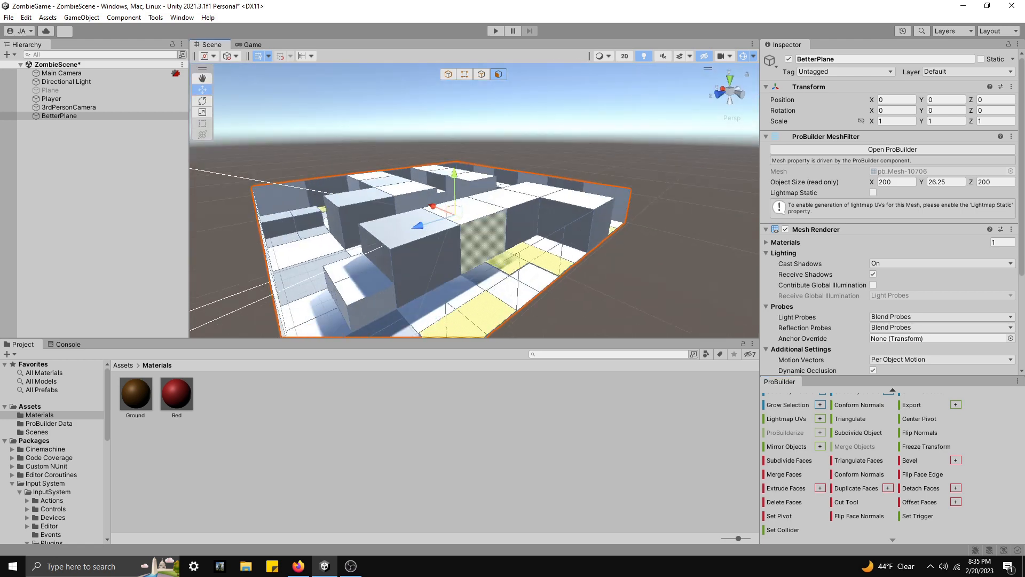
middle_drag(494, 256, 515, 299)
shift+drag(475, 219, 588, 149)
Step: Save the scene, run the game, and move the player through the corridors to check the added obstacles
key(ctrl+s)
key(ctrl+p)
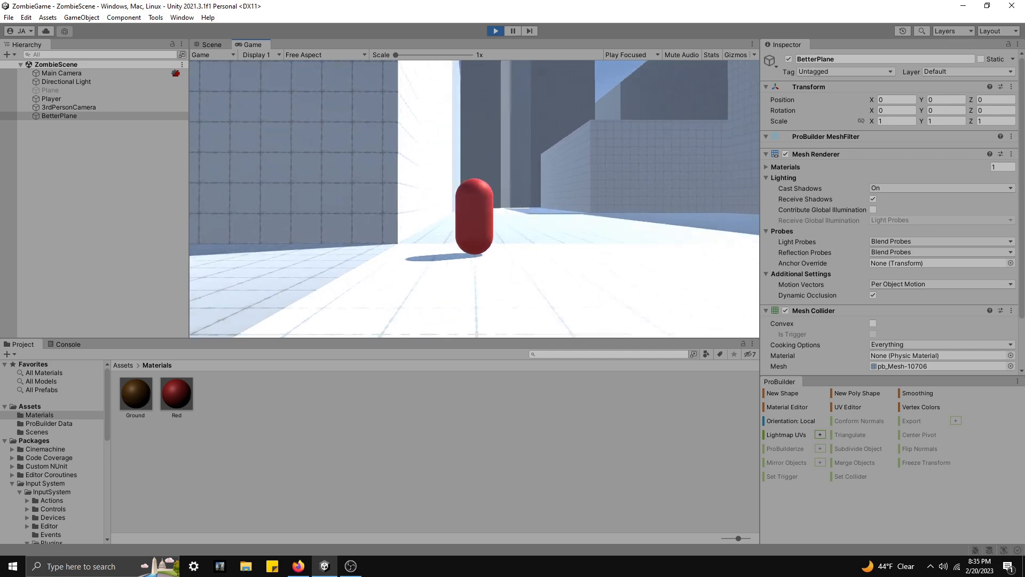
key(w)
key(d)
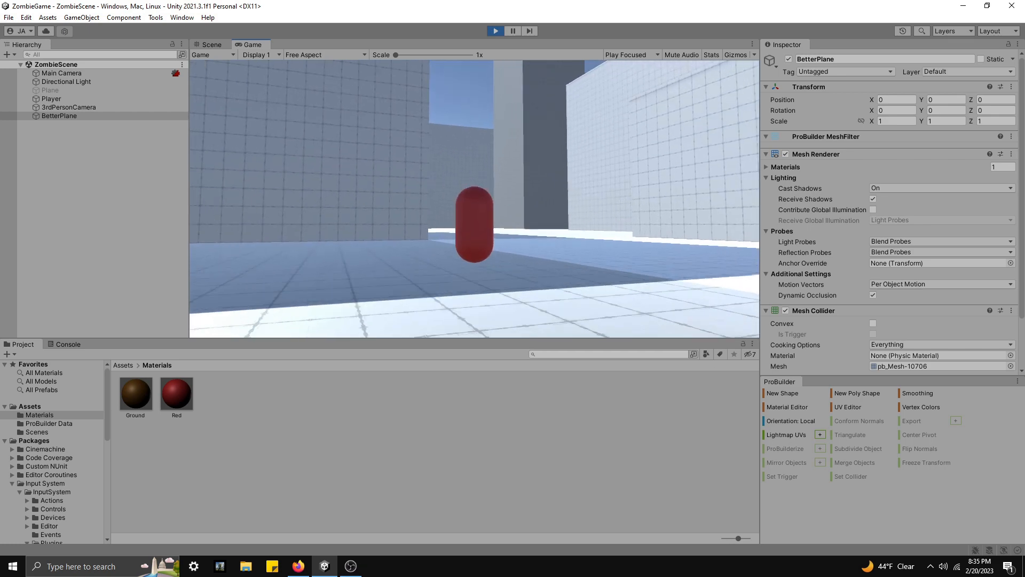
key(w)
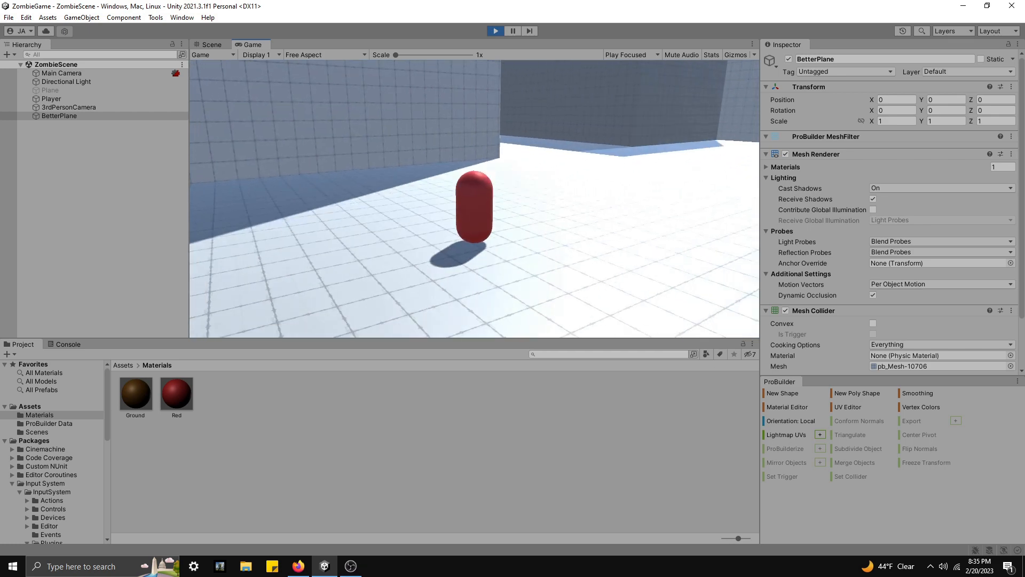
Step: Walk the player onward past the tall blocks to finish checking the arena, and stop the game
key(w)
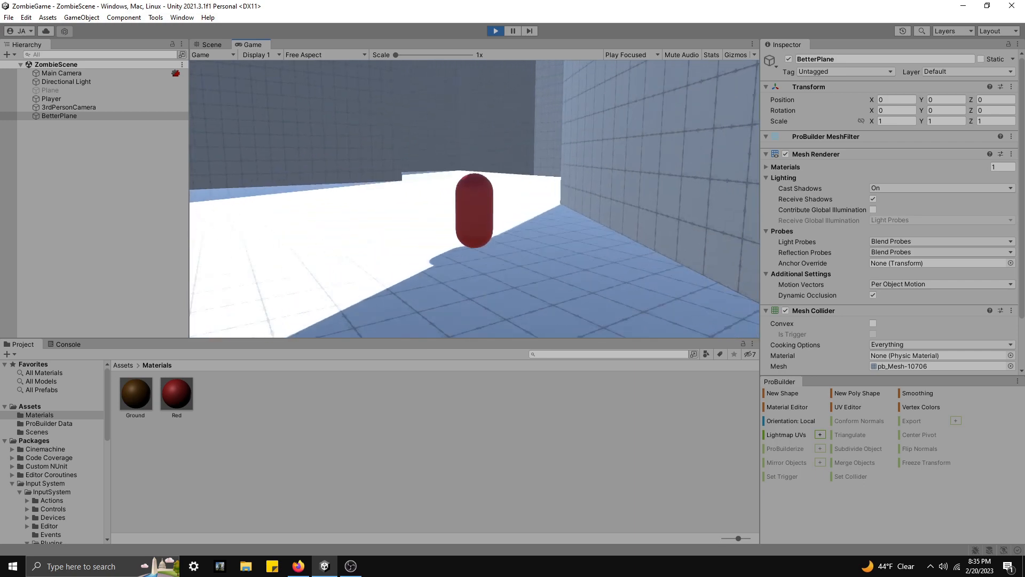
key(ctrl+p)
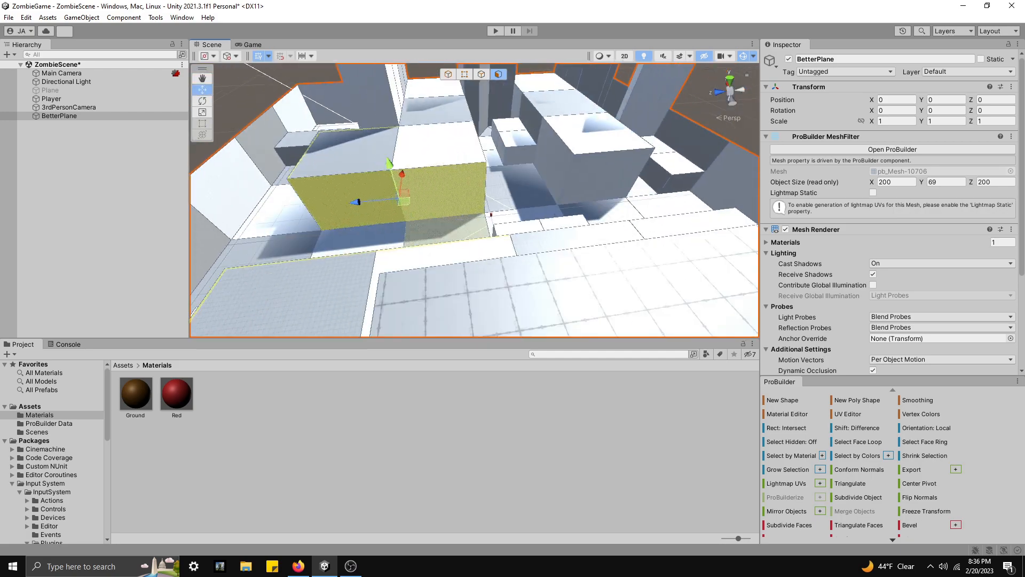
Step: Select the side faces of the raised blocks and obstacles around the arena, and open ProBuilder's Vertex Colors palette
alt+drag(694, 203, 256, 203)
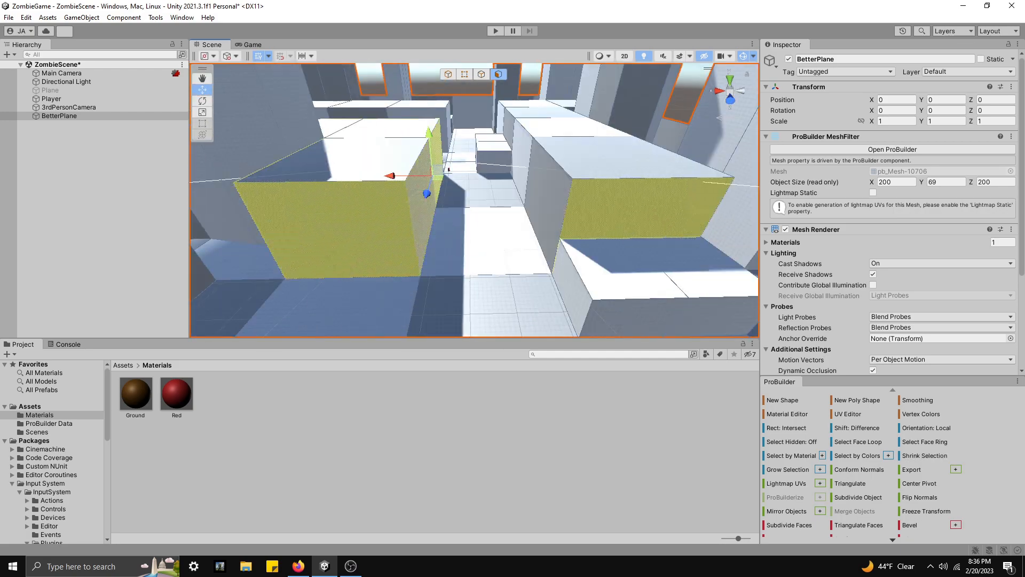
alt+drag(640, 203, 225, 235)
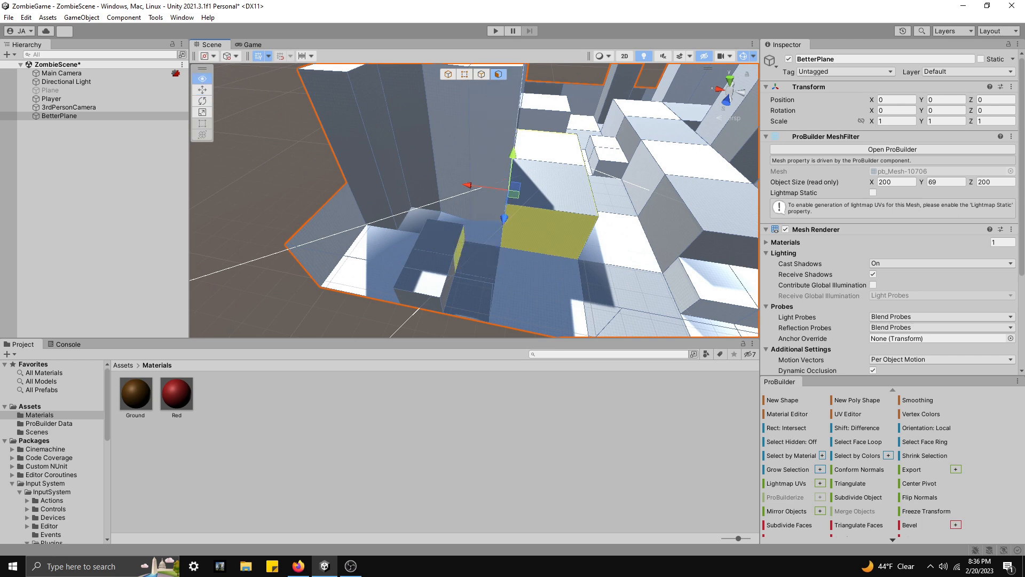
scroll(855, 443, down, 3)
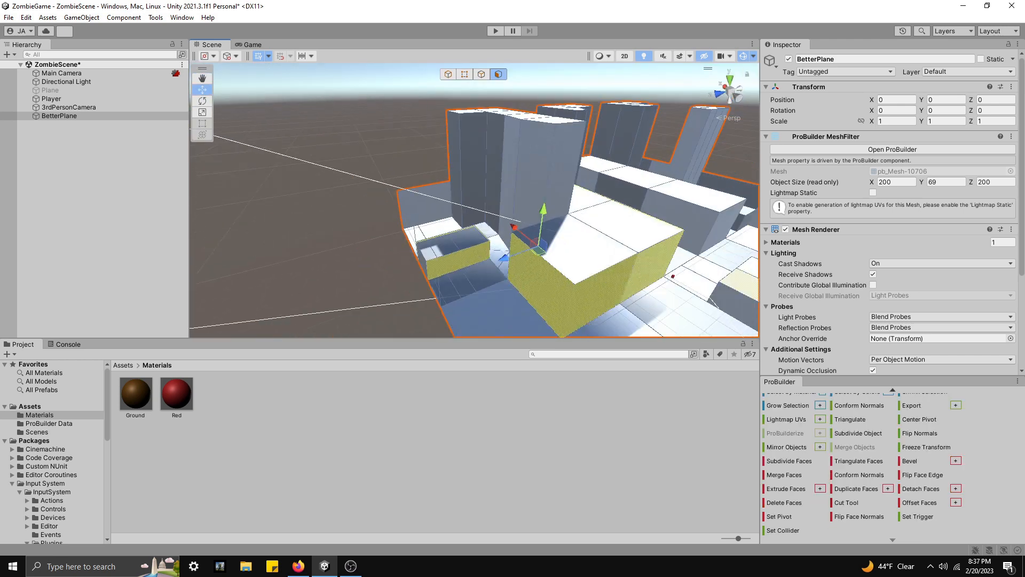
scroll(855, 443, up, 3)
click(921, 414)
middle_drag(615, 213, 390, 244)
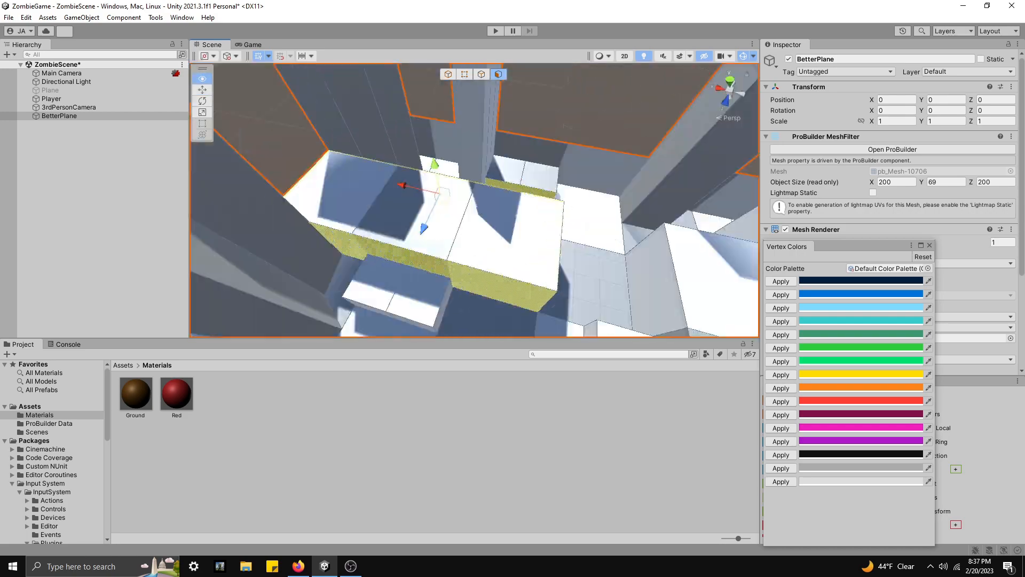
alt+drag(299, 198, 667, 240)
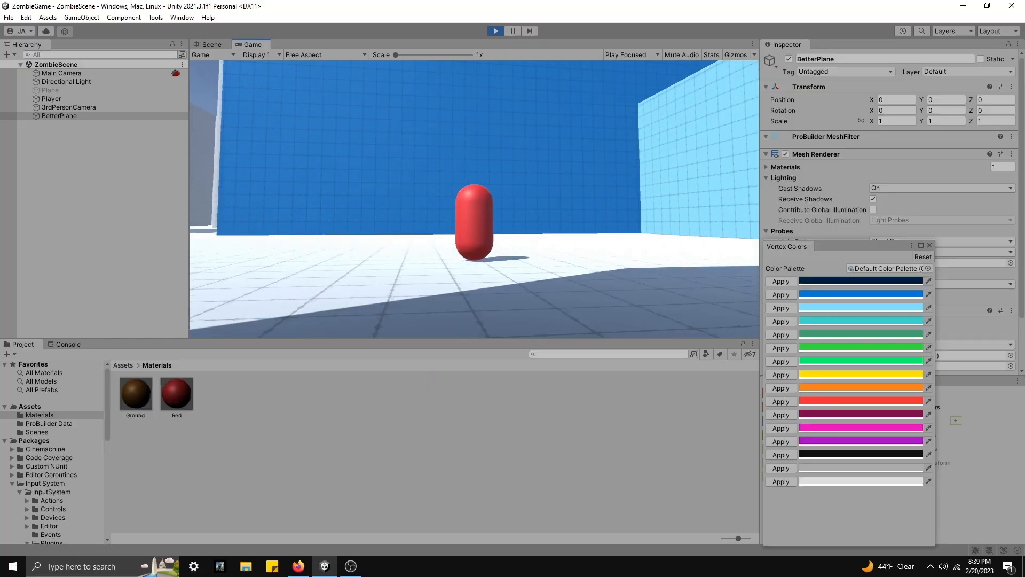
Step: Move the player forward through the running game to inspect the vertex-colored blocks
key(w)
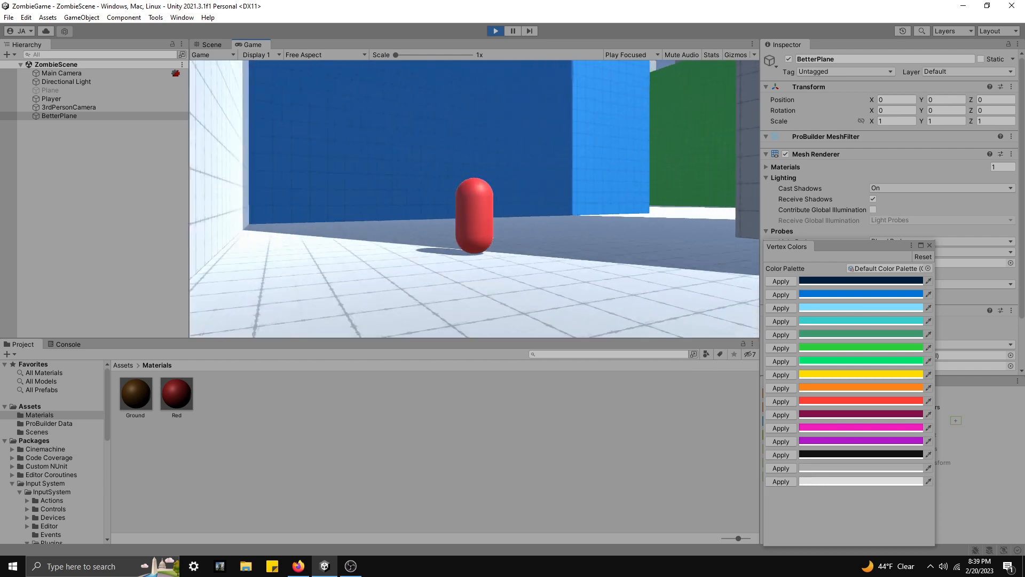
key(w)
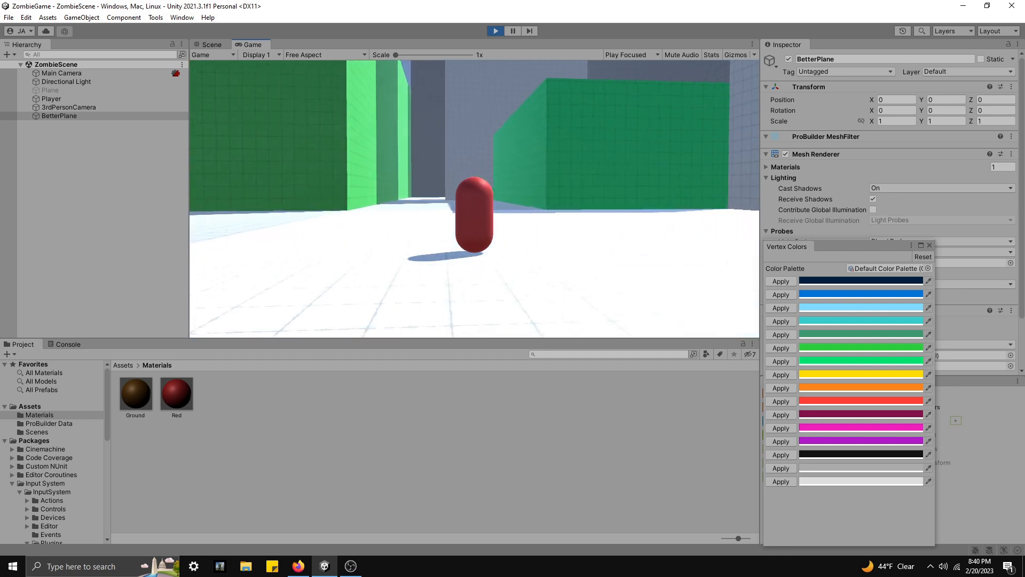